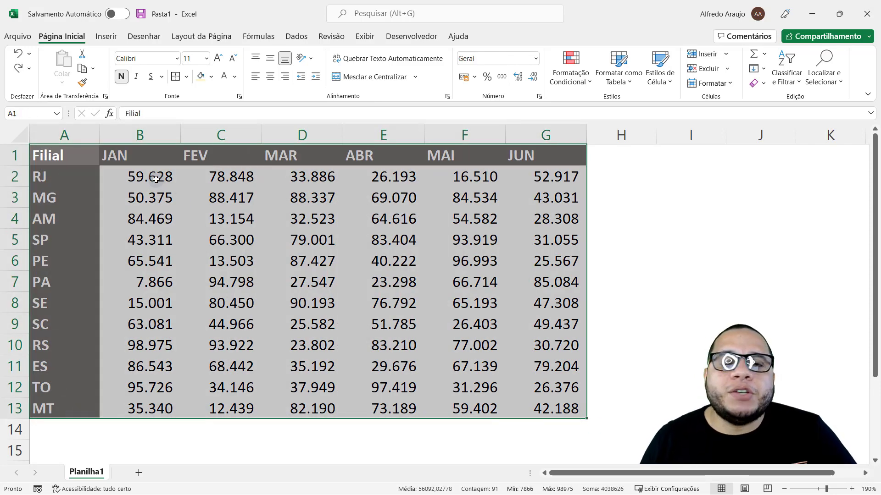
# Step: Apply Quick Analysis color scale formatting to the monthly values in B2:G13
pyautogui.moveTo(155, 177); pyautogui.dragTo(551, 415)
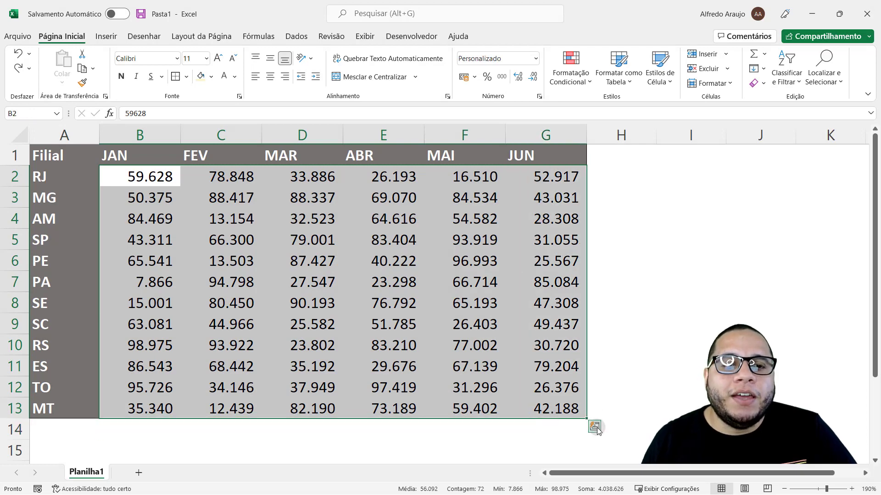
pyautogui.click(595, 426)
pyautogui.click(537, 358)
pyautogui.click(532, 307)
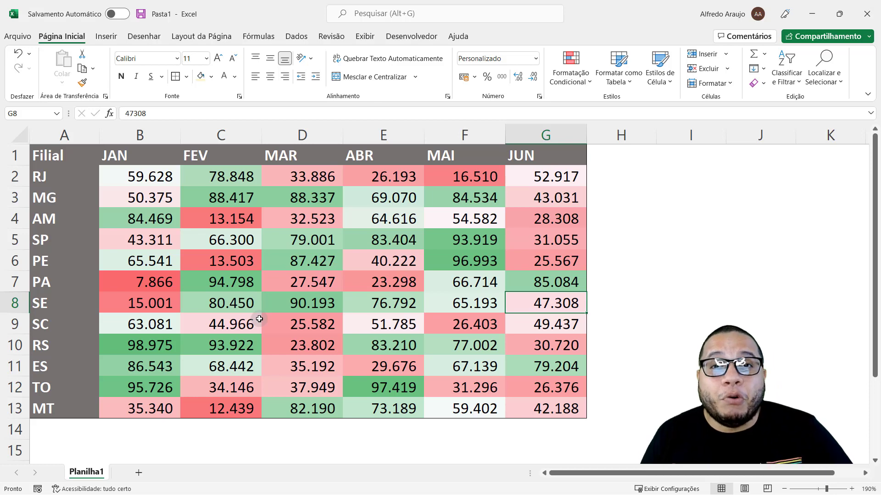
# Step: Add line sparklines for B2:G13 in column H with Quick Analysis and check the RJ row's trend
pyautogui.moveTo(138, 181); pyautogui.dragTo(532, 412)
pyautogui.click(594, 427)
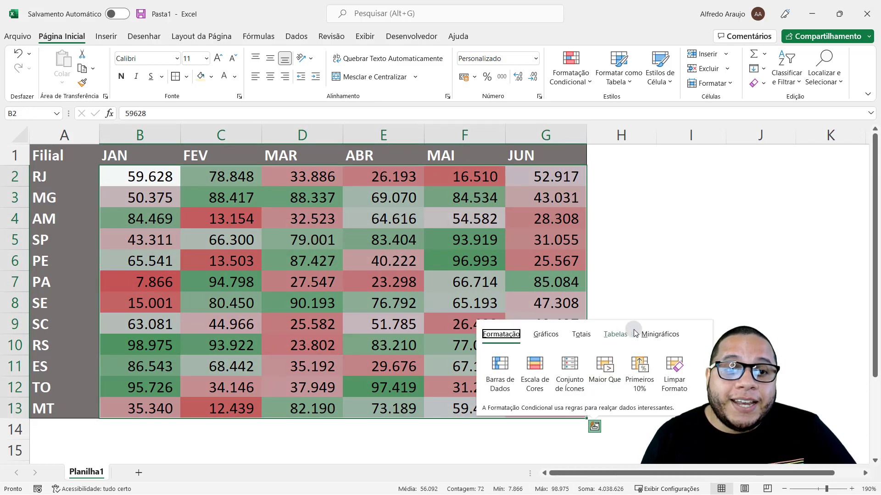
pyautogui.click(659, 334)
pyautogui.click(500, 369)
pyautogui.click(567, 279)
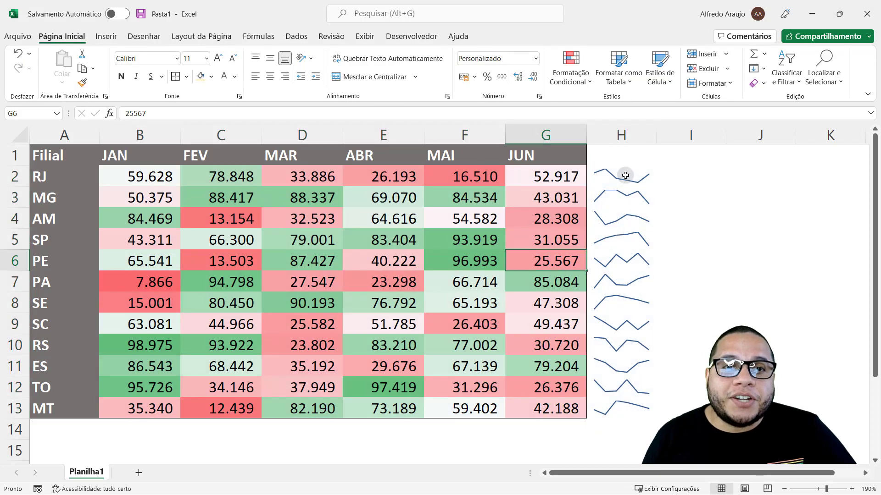
pyautogui.moveTo(70, 174); pyautogui.dragTo(640, 180)
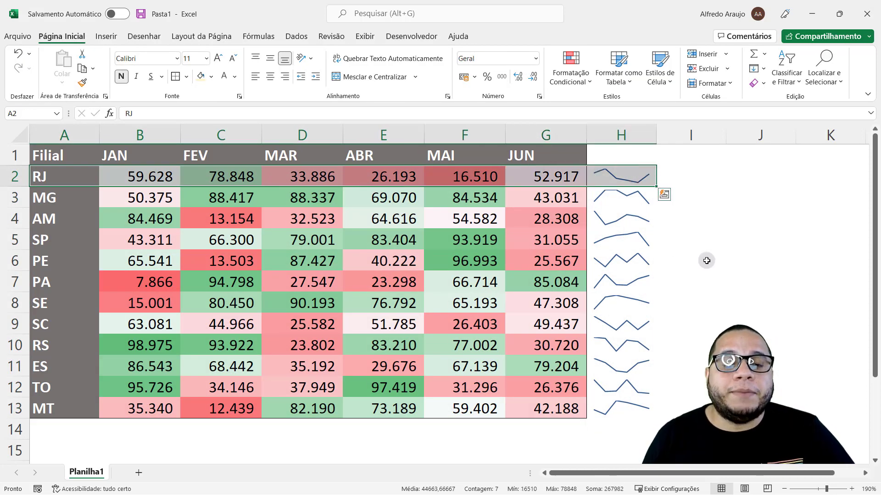
pyautogui.click(648, 181)
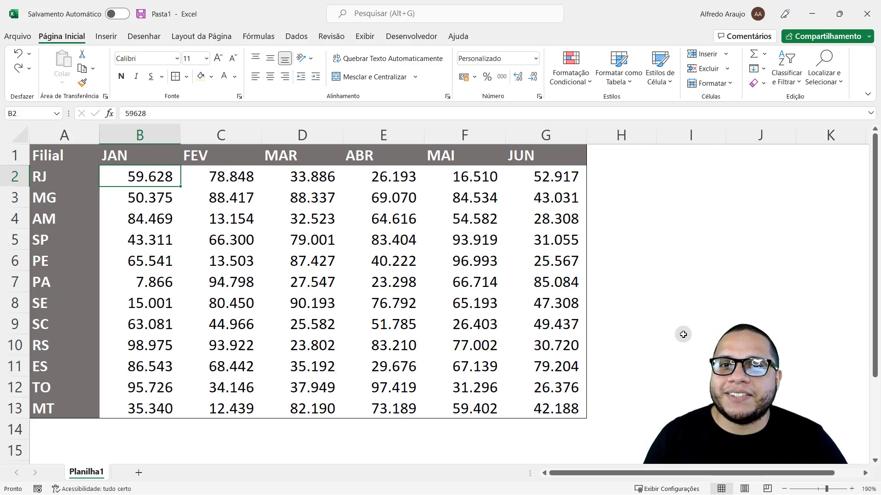
# Step: View the Quick Analysis options available for the range B2:G13
pyautogui.moveTo(163, 175); pyautogui.dragTo(549, 408)
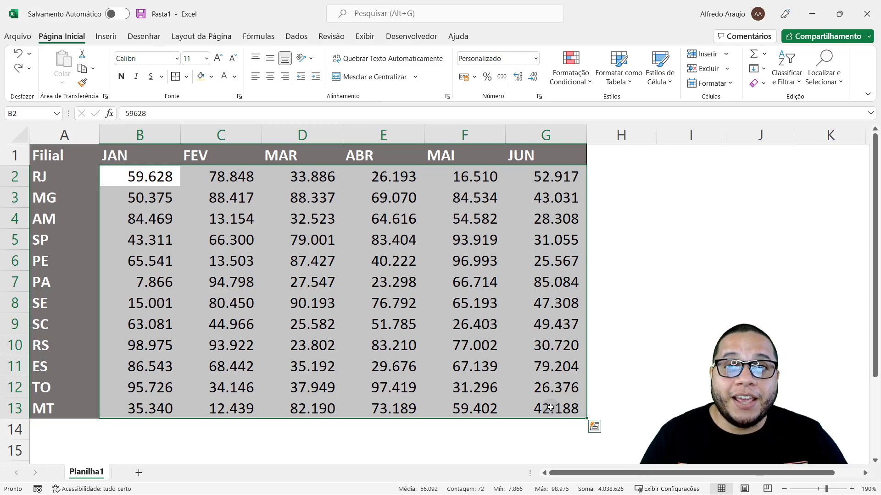
pyautogui.click(595, 428)
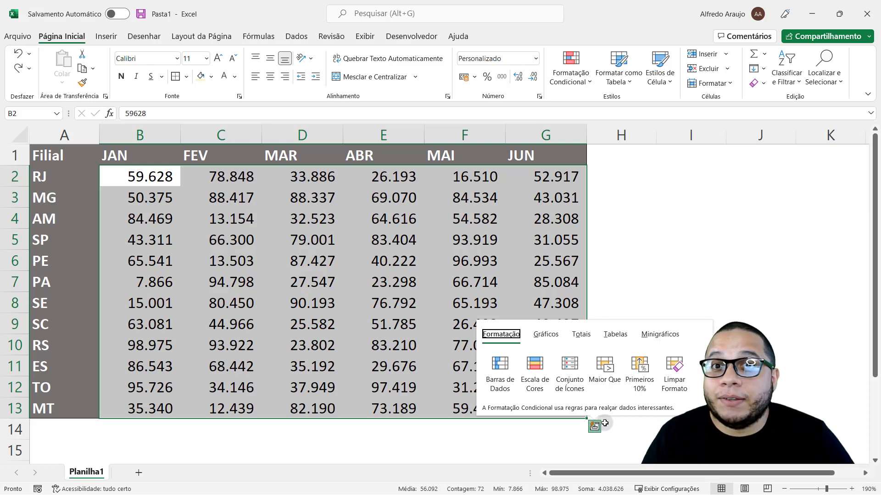
pyautogui.click(395, 304)
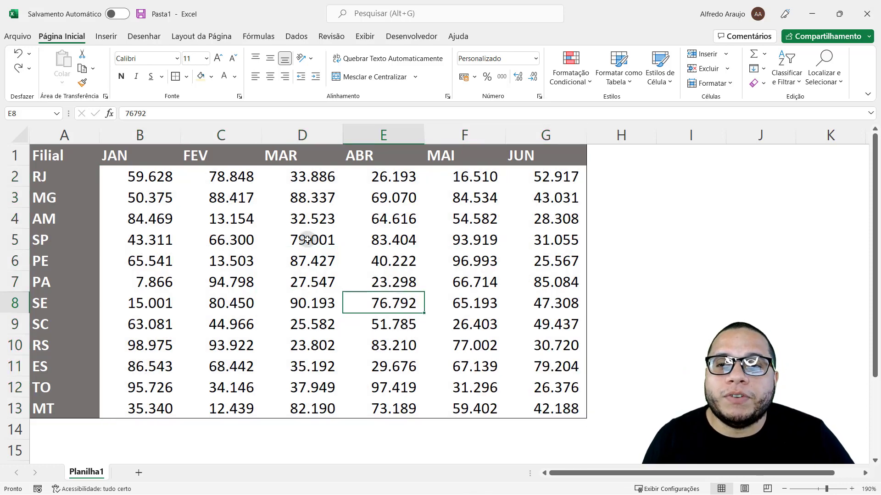
# Step: Check the General Excel option that shows Quick Analysis on selection, and close the options
pyautogui.click(26, 38)
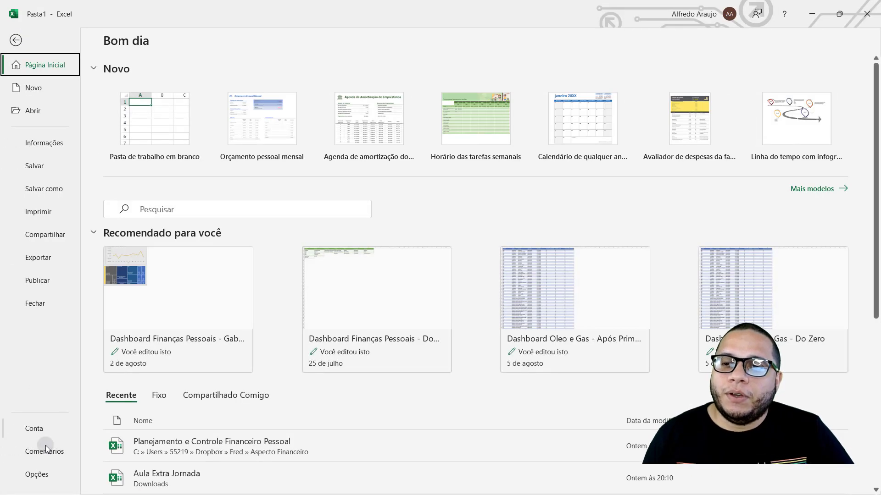
pyautogui.click(37, 475)
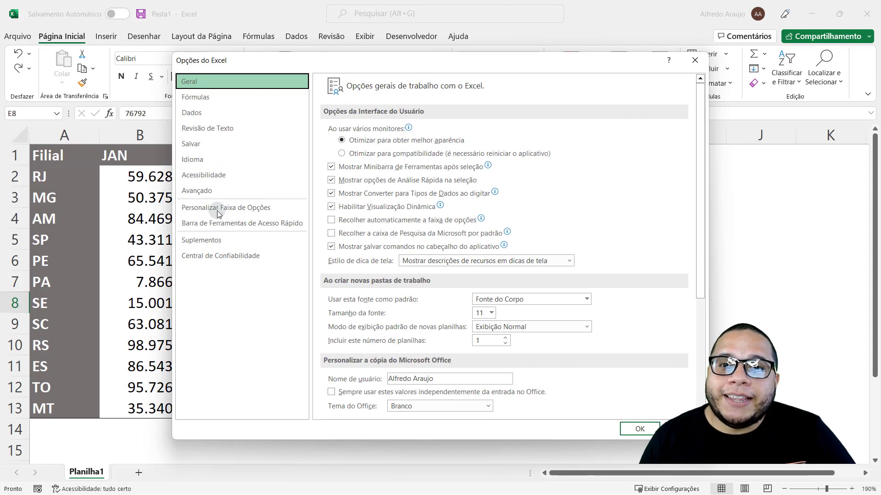
pyautogui.click(197, 83)
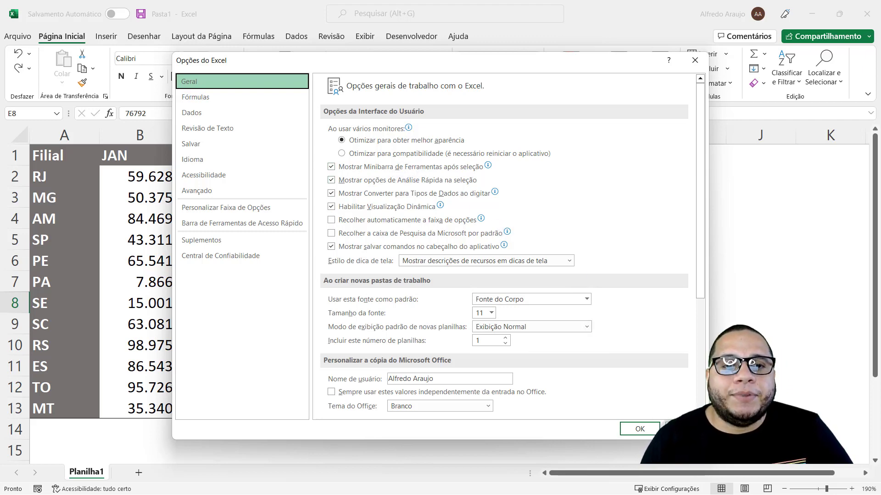
pyautogui.click(640, 429)
# Step: Apply Quick Analysis data bars to the monthly values in B2:G13
pyautogui.moveTo(148, 171); pyautogui.dragTo(569, 408)
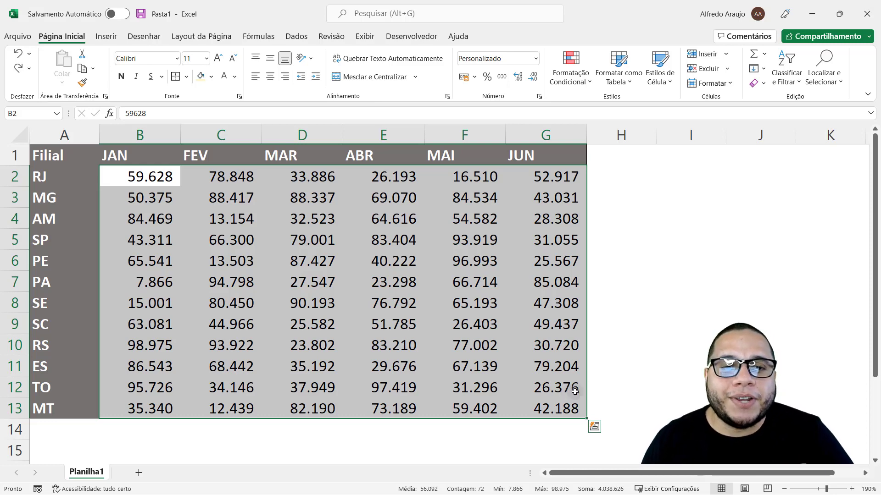
pyautogui.click(594, 427)
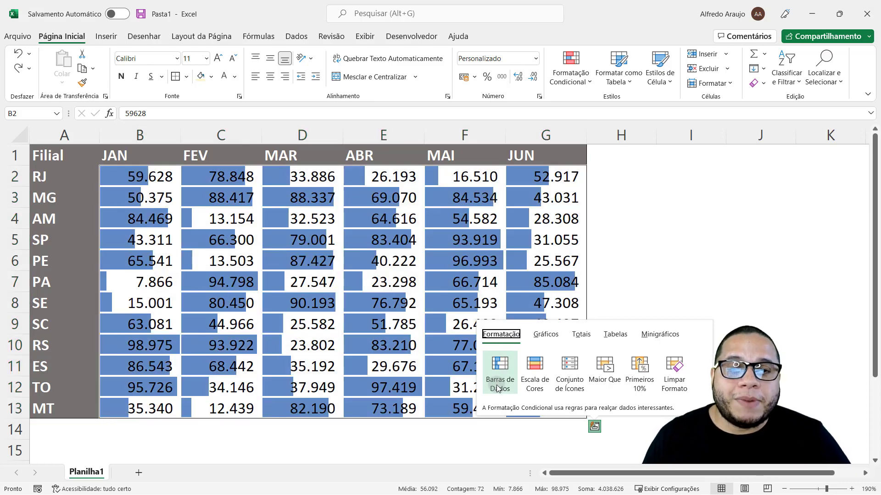
pyautogui.click(497, 389)
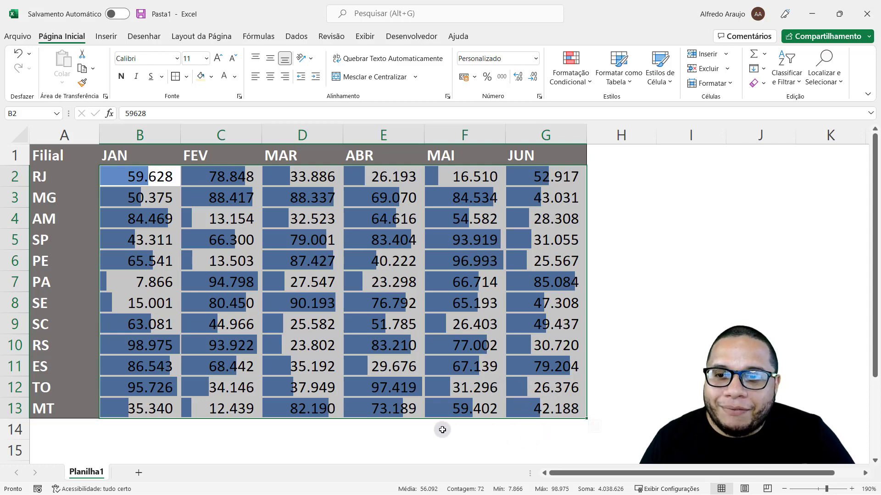
# Step: Examine how the data bar lengths compare between high and low values across branches and months
pyautogui.click(161, 339)
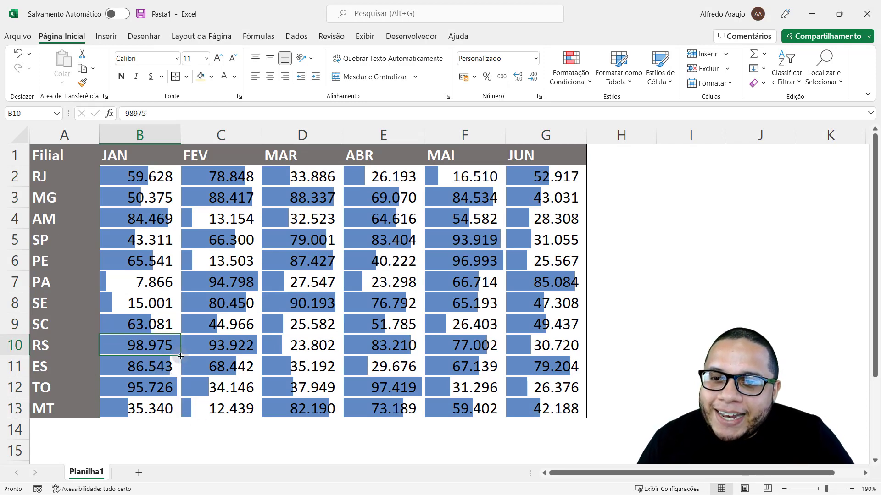
pyautogui.click(175, 409)
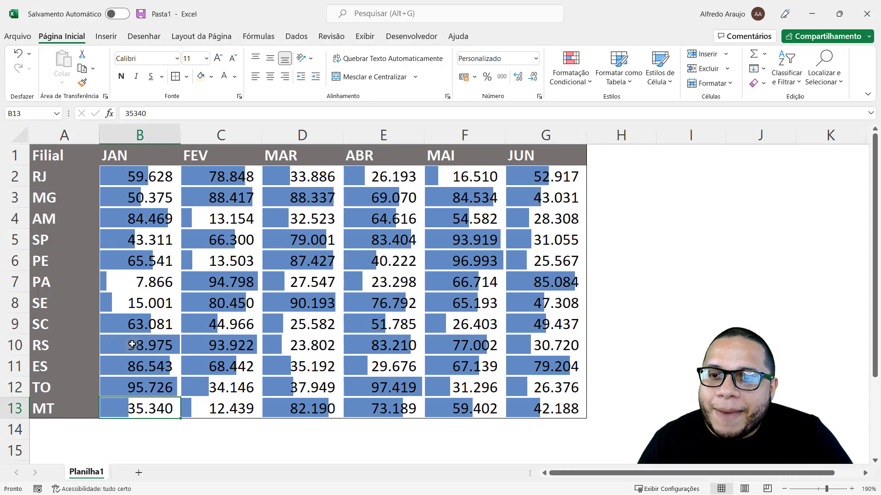
pyautogui.click(176, 350)
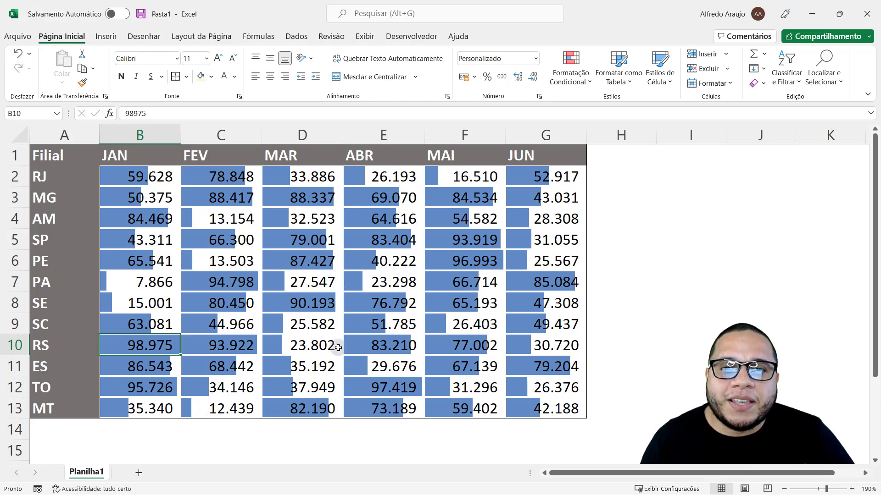
pyautogui.click(452, 259)
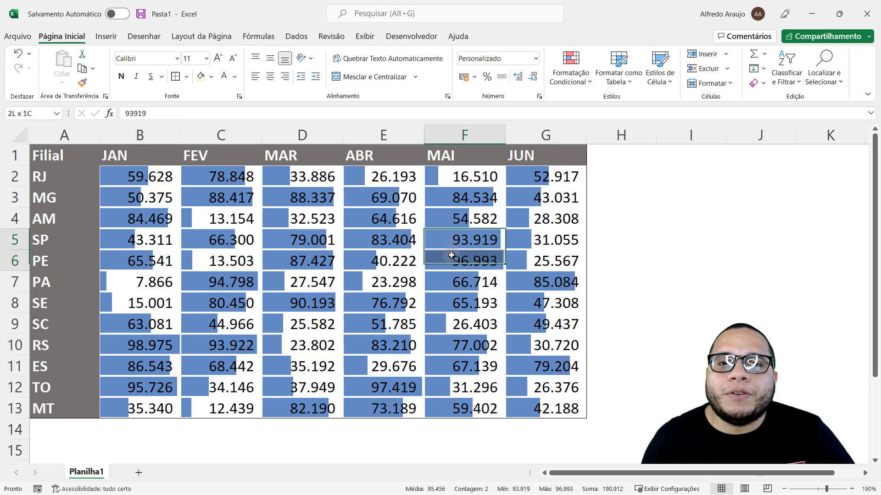
pyautogui.click(542, 284)
pyautogui.click(401, 243)
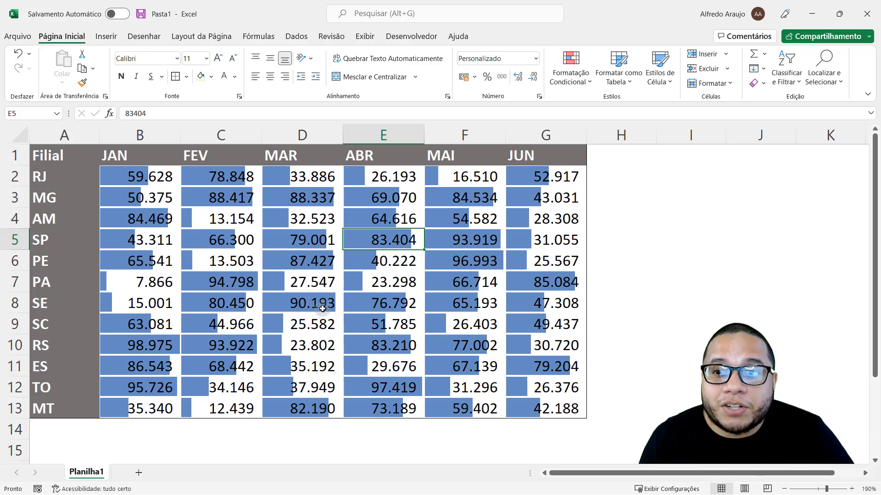
pyautogui.click(148, 282)
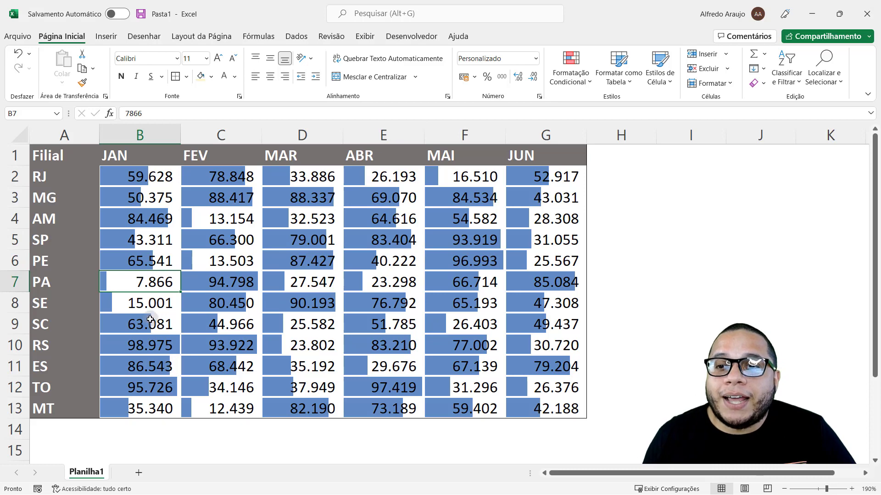
pyautogui.click(144, 301)
pyautogui.click(215, 224)
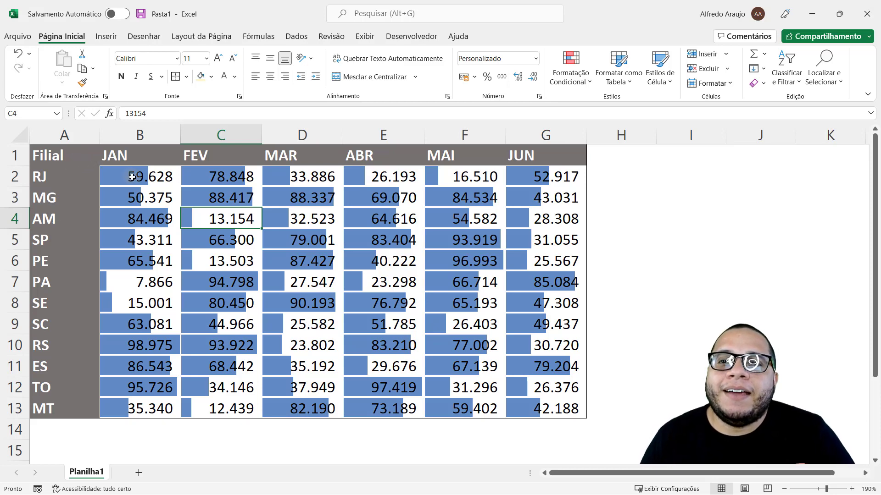
# Step: Clear the conditional formatting from B2:G13 through Quick Analysis
pyautogui.moveTo(139, 176); pyautogui.dragTo(550, 410)
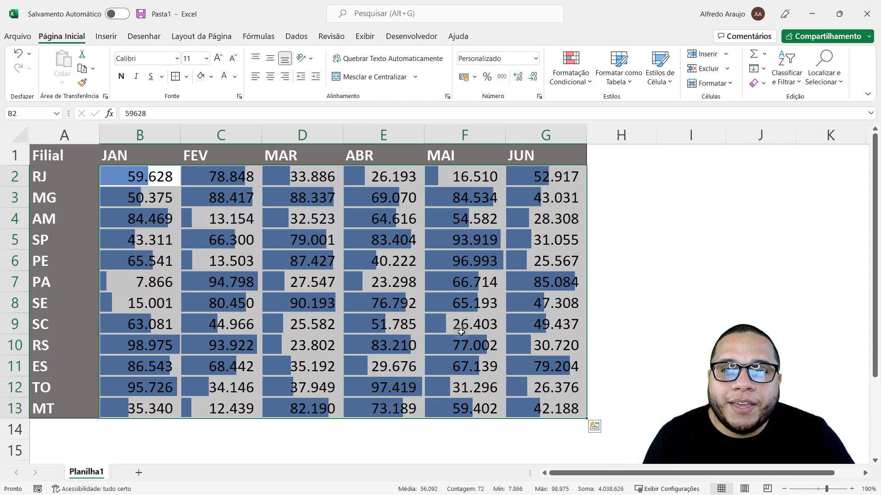
pyautogui.click(595, 428)
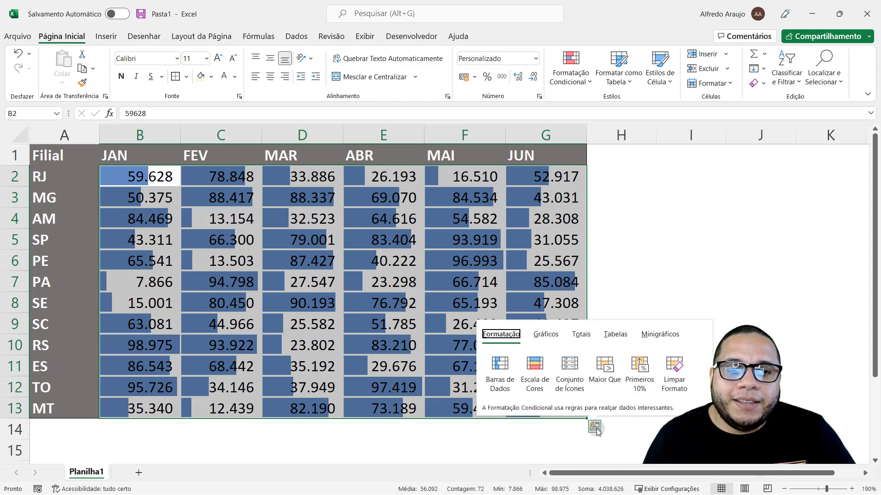
pyautogui.click(672, 380)
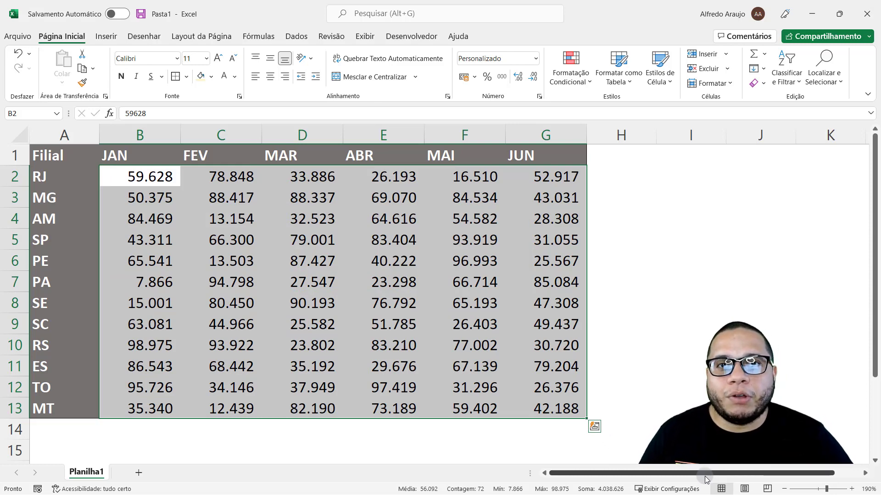
# Step: Format the values in B2:G13 with the Quick Analysis color scale and deselect the range
pyautogui.click(595, 427)
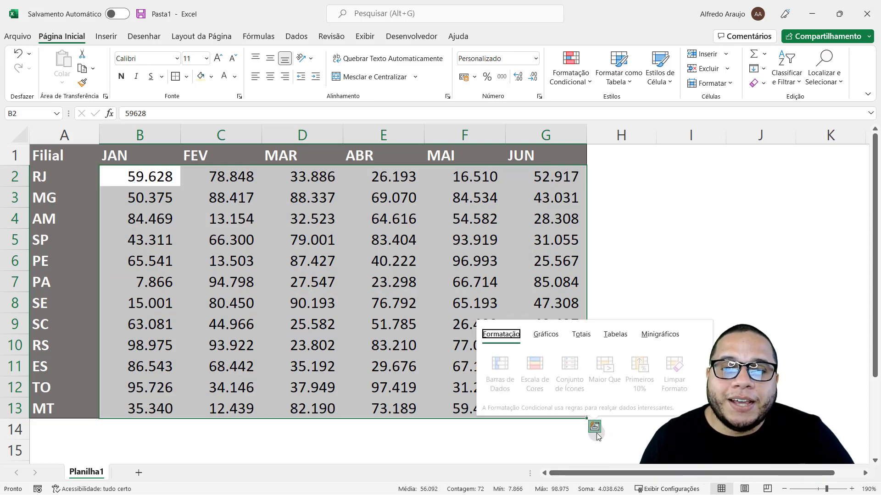
pyautogui.click(535, 367)
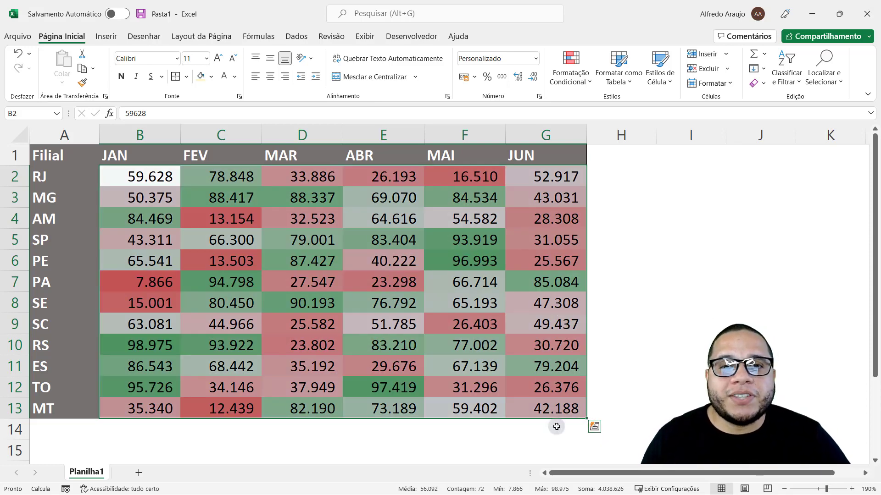
pyautogui.click(531, 314)
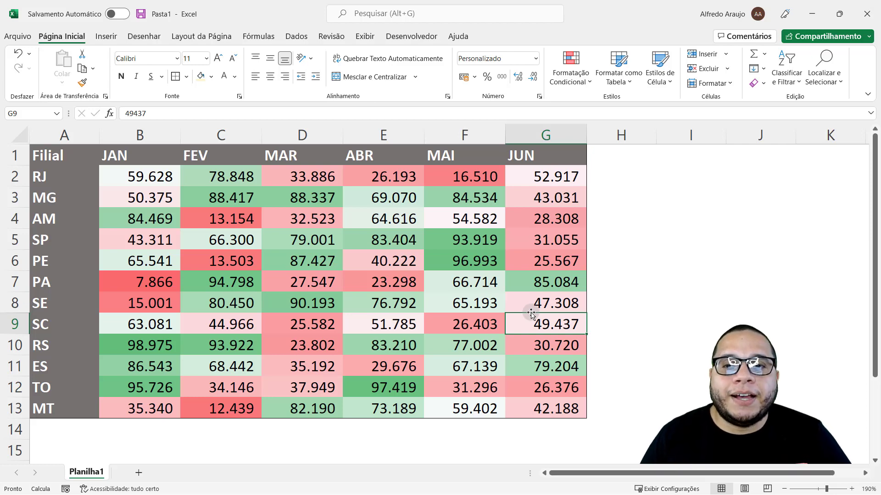
# Step: Examine how the color scale shades high, intermediate and low values across the table
pyautogui.click(165, 346)
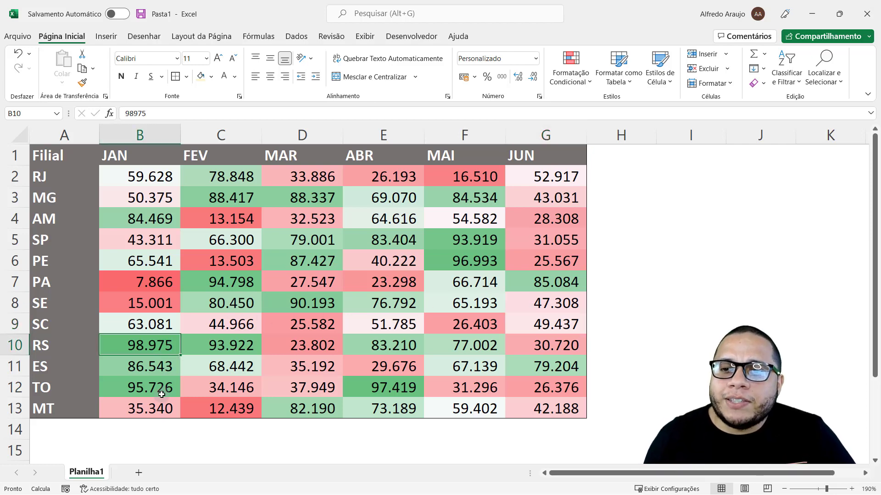
pyautogui.click(459, 261)
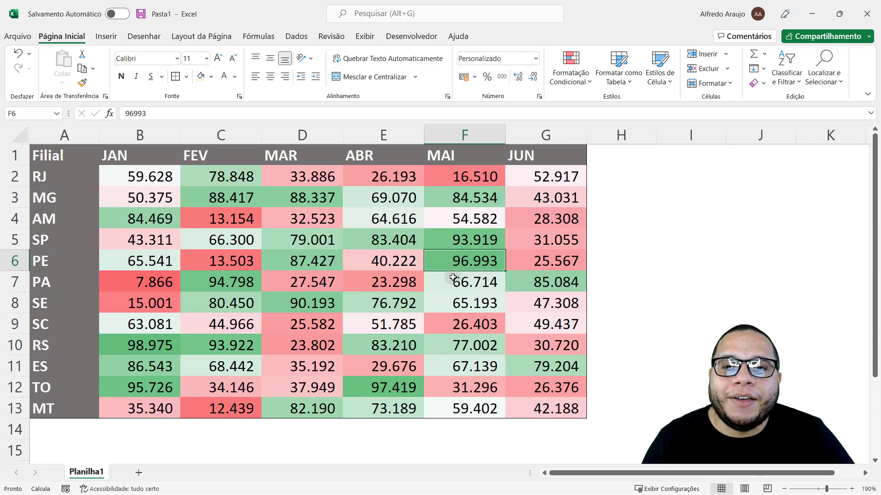
pyautogui.click(410, 301)
pyautogui.click(396, 201)
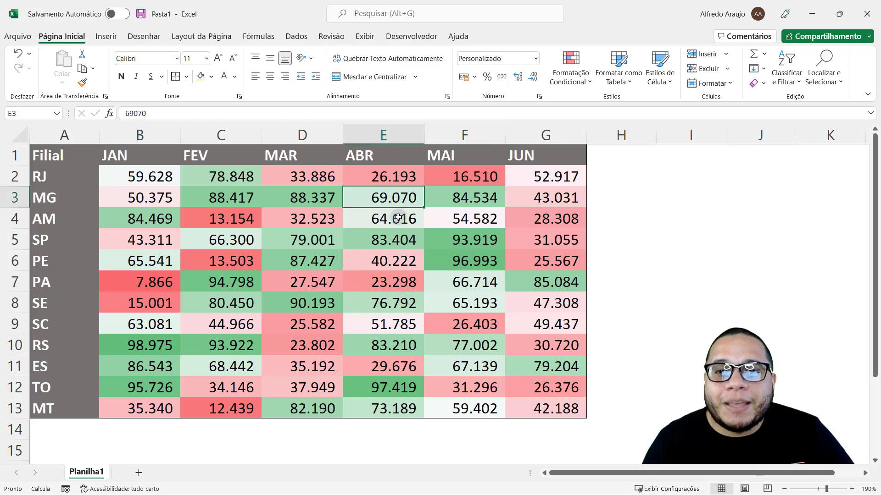
pyautogui.click(146, 180)
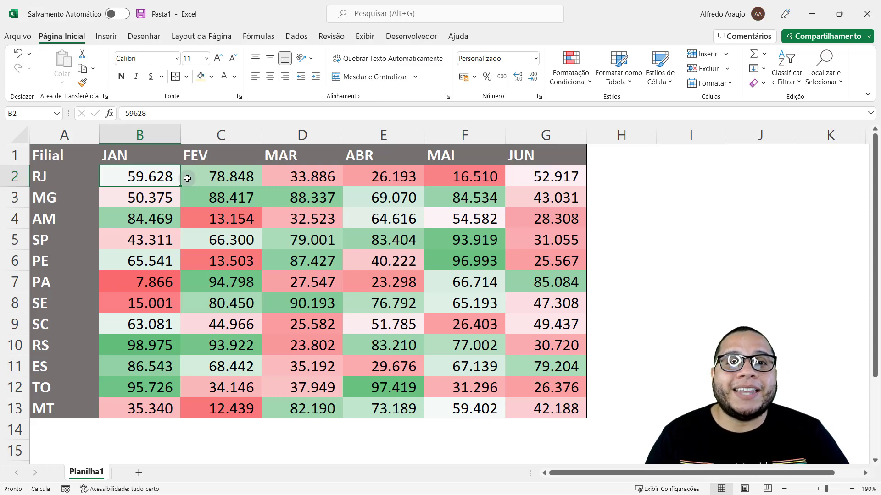
pyautogui.click(308, 177)
pyautogui.click(298, 217)
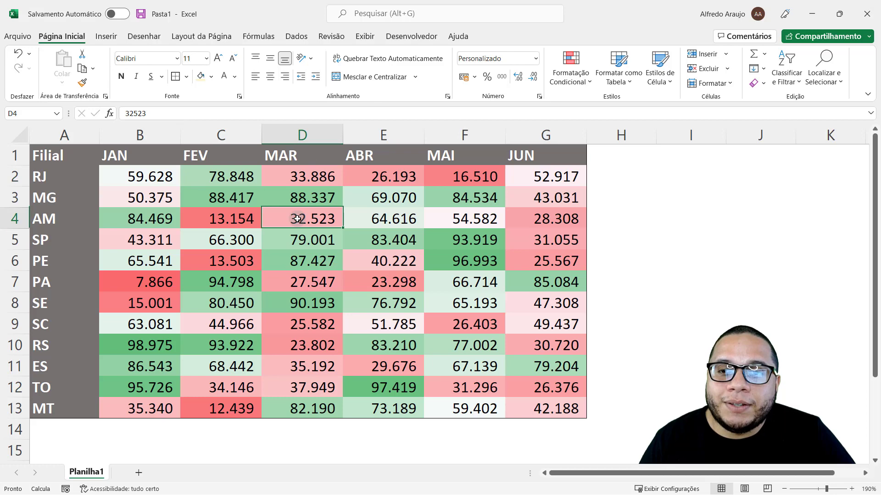
pyautogui.click(291, 282)
pyautogui.click(155, 284)
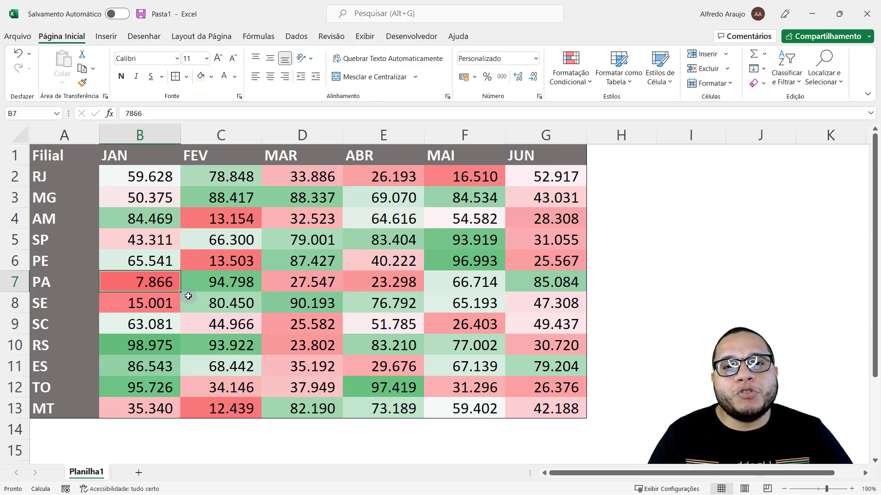
# Step: Undo the color scale formatting on B2:G13
pyautogui.hotkey('ctrl', 'z')
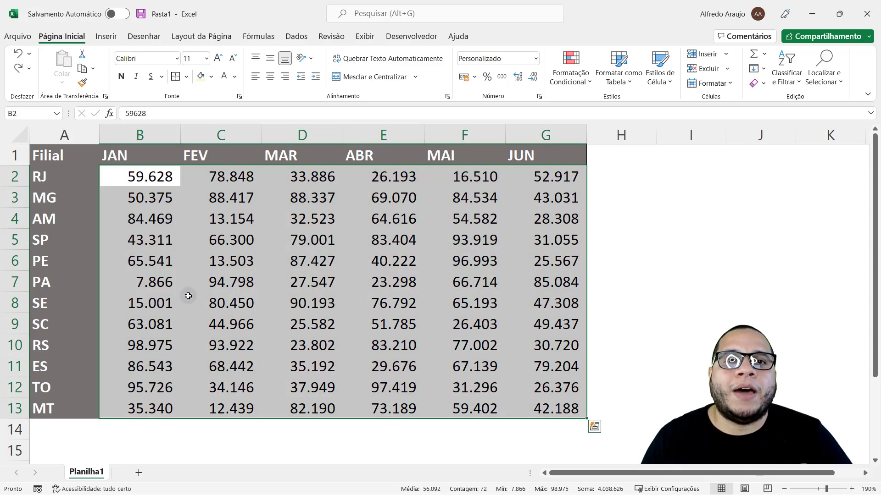
# Step: Use Quick Analysis to highlight values greater than 90000 in B2:G13 with green fill and dark green text
pyautogui.click(593, 429)
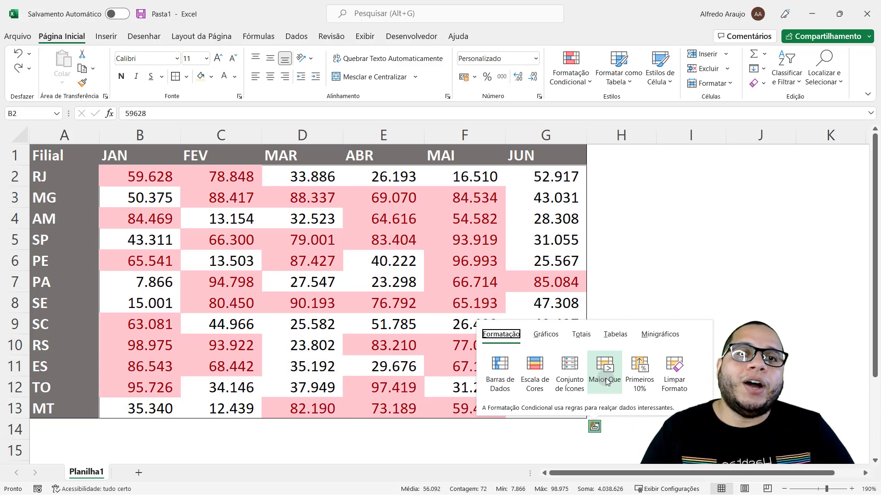
pyautogui.click(605, 374)
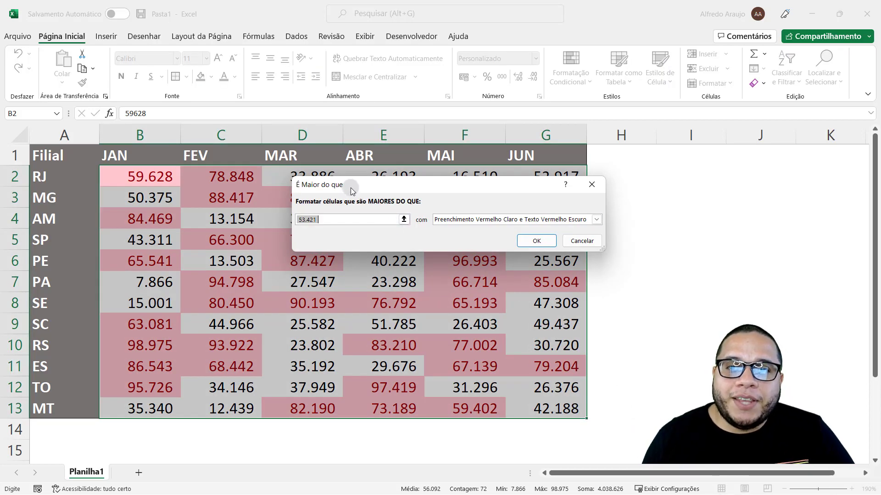
pyautogui.moveTo(346, 186); pyautogui.dragTo(466, 152)
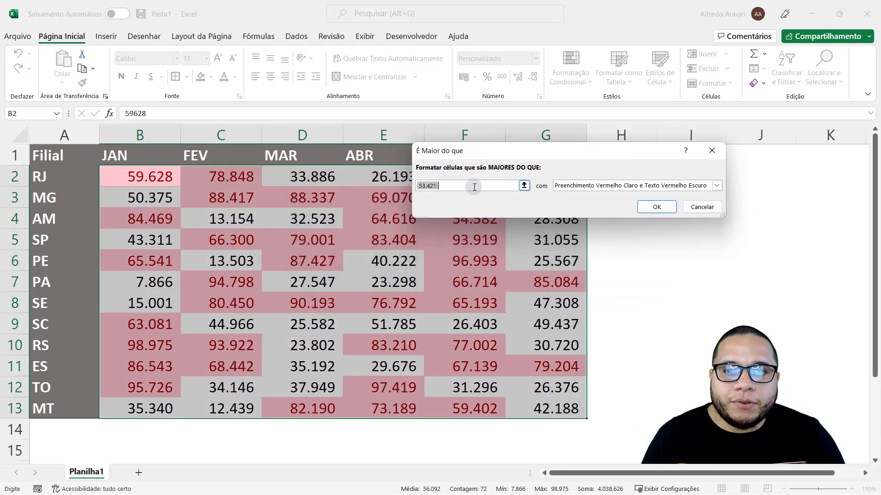
pyautogui.write('90000')
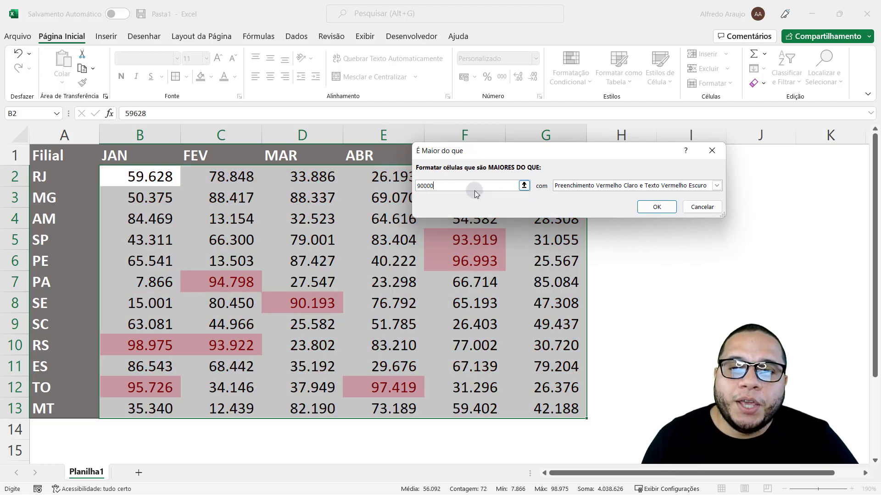
pyautogui.click(585, 186)
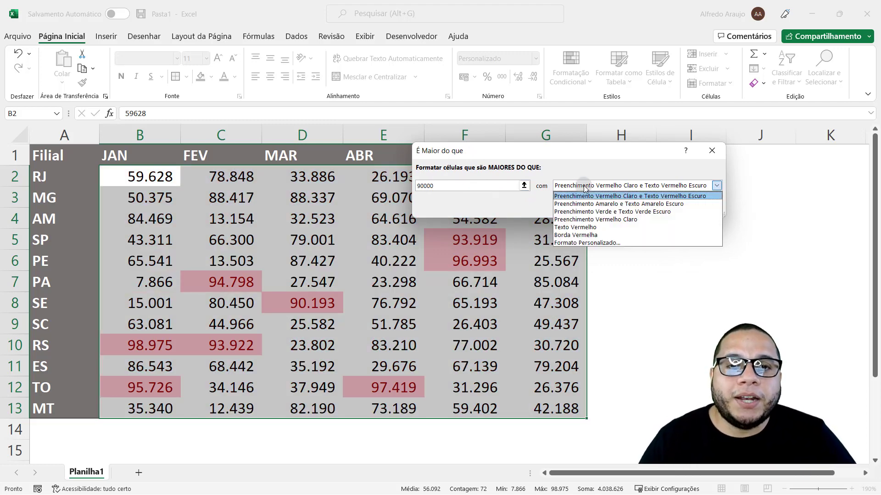
pyautogui.click(596, 211)
pyautogui.click(659, 208)
pyautogui.click(552, 338)
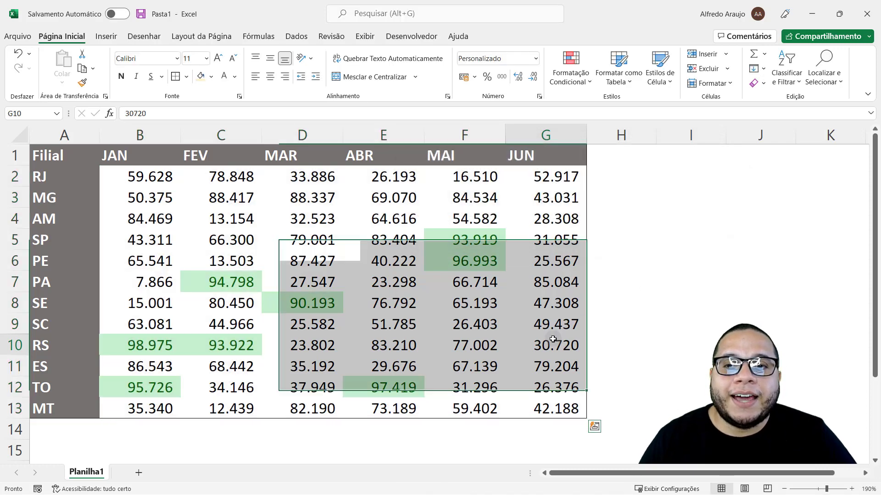
# Step: Check the highlighted JAN and ABR values of branch TO and undo the greater-than highlighting
pyautogui.click(153, 386)
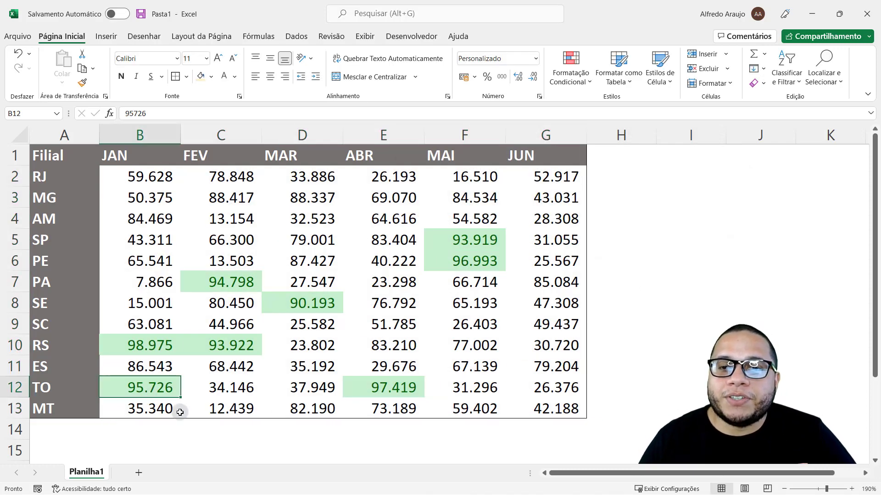
pyautogui.click(388, 395)
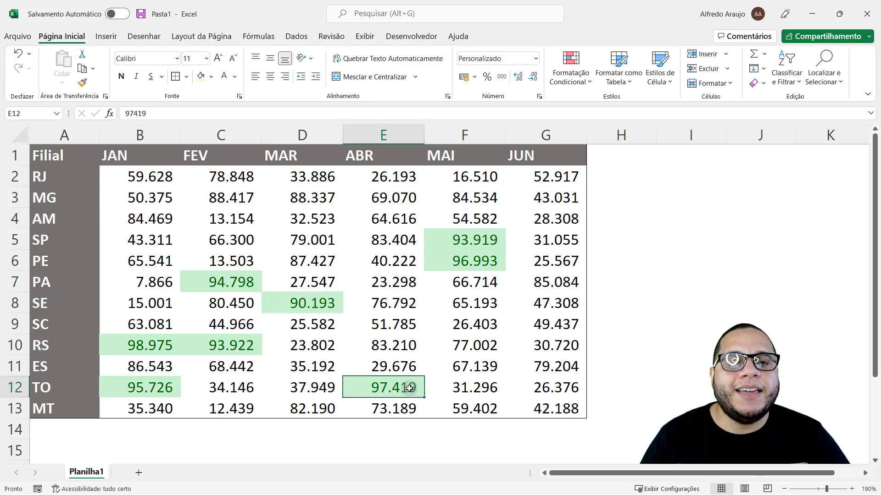
pyautogui.hotkey('ctrl', 'z')
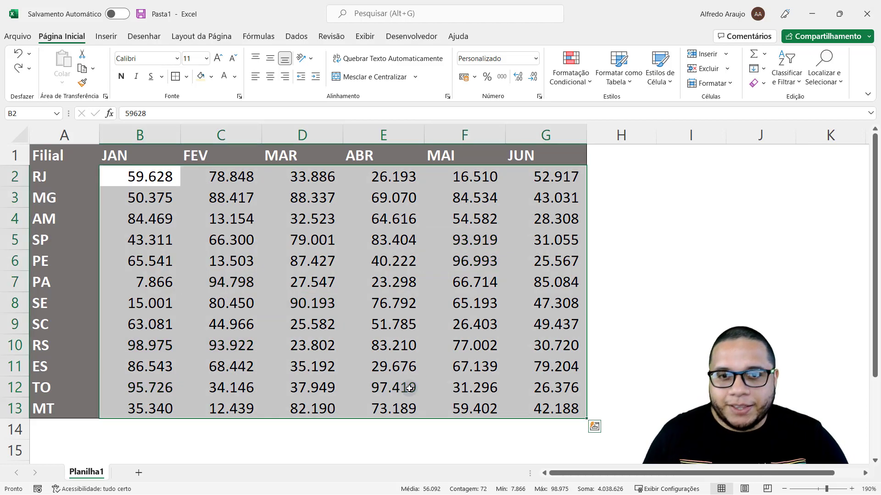
pyautogui.click(594, 427)
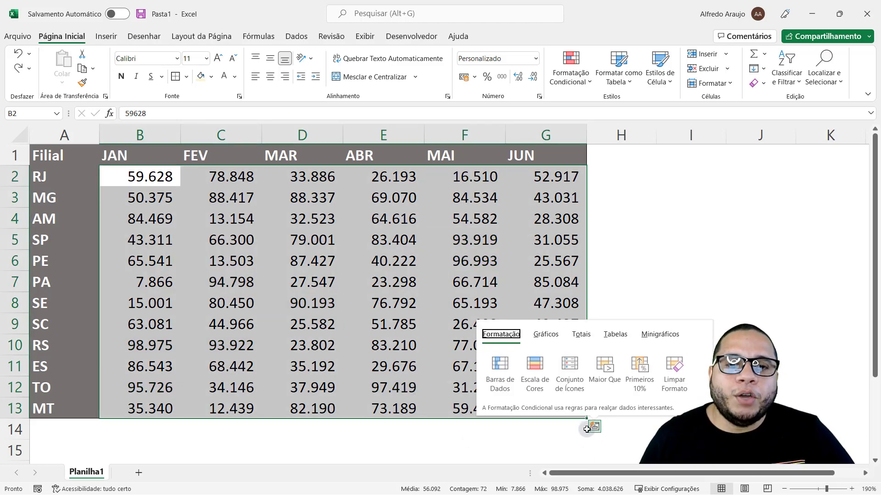
pyautogui.click(546, 334)
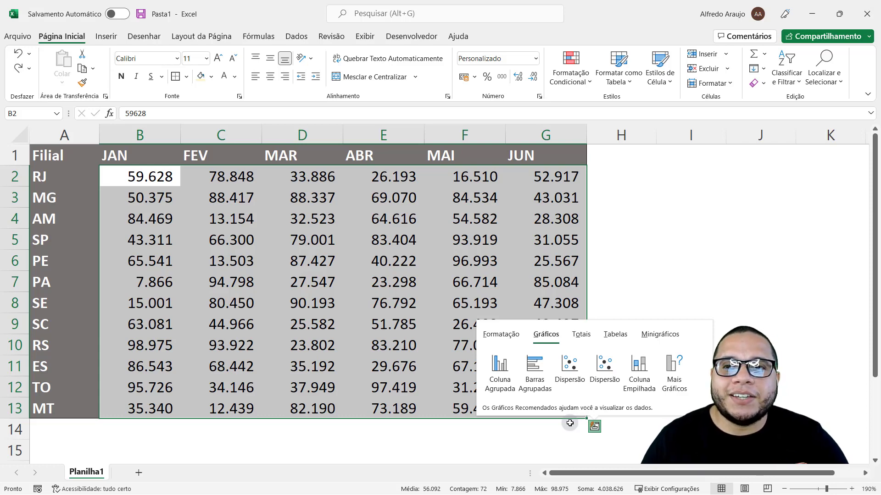
pyautogui.click(350, 348)
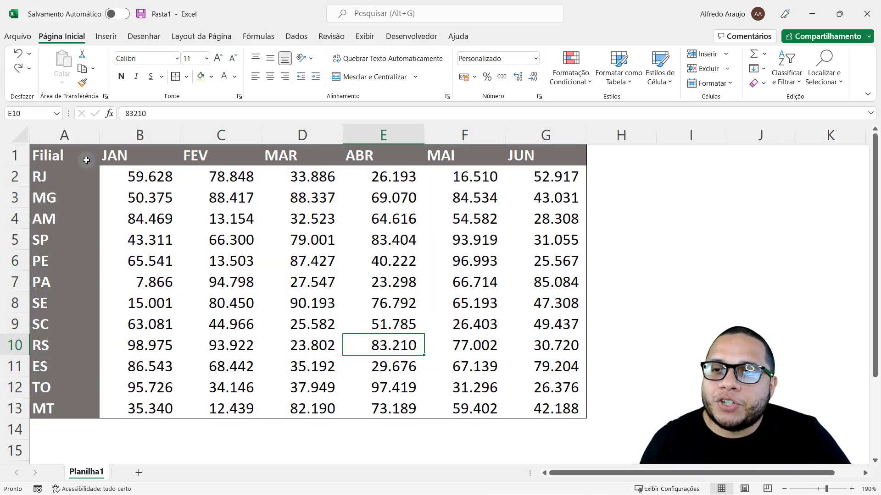
# Step: Select the whole table A1:G13 with its headers, preview the Quick Analysis charts and insert the stacked column chart
pyautogui.moveTo(46, 152); pyautogui.dragTo(582, 419)
pyautogui.click(594, 426)
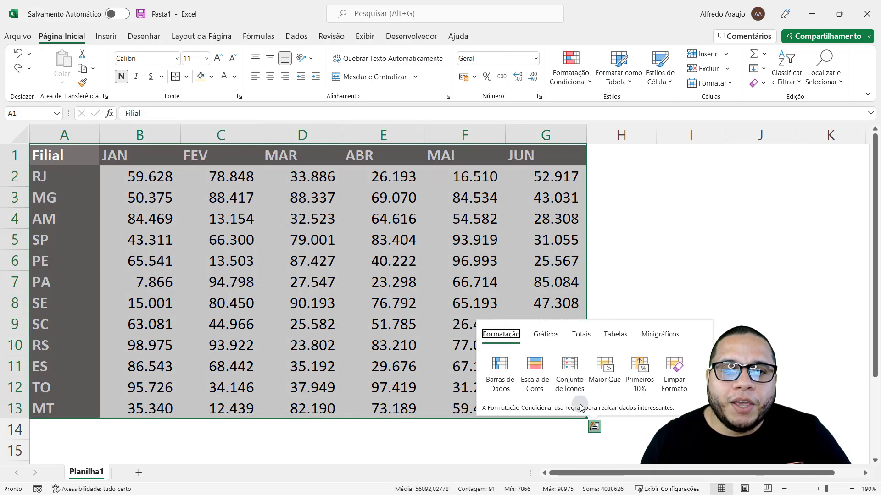
pyautogui.click(543, 335)
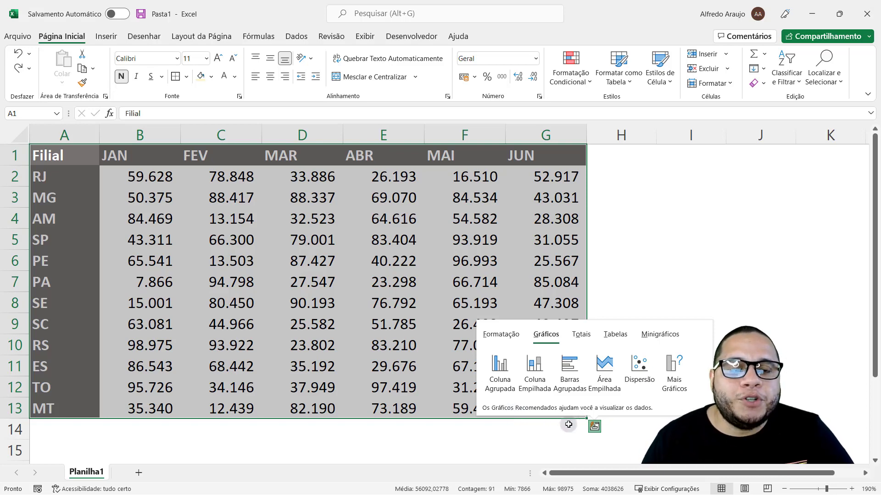
pyautogui.moveTo(505, 382)
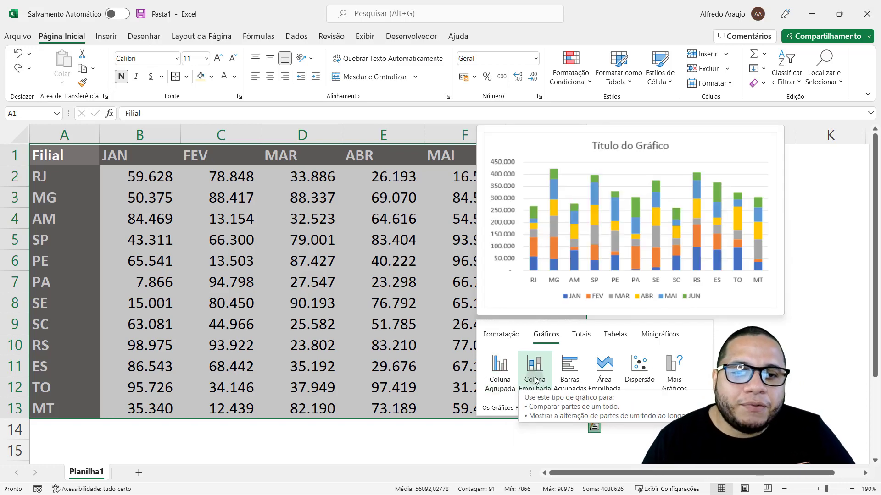
pyautogui.moveTo(566, 378)
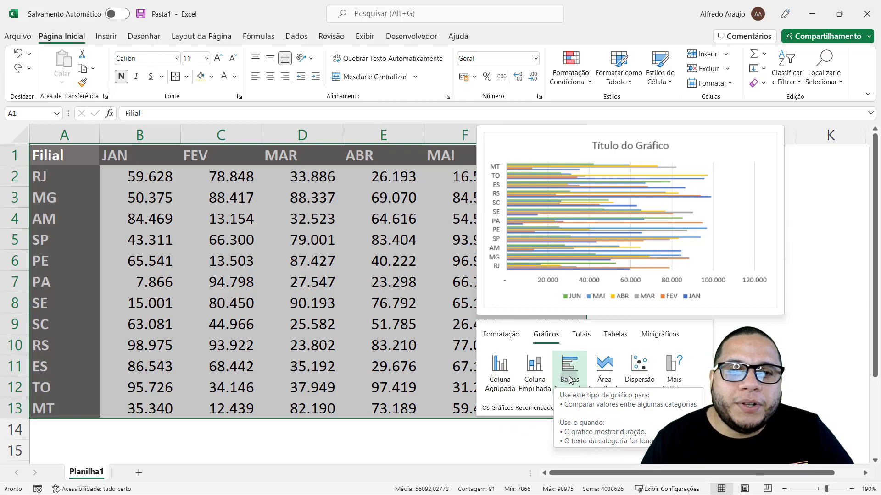
pyautogui.moveTo(531, 385)
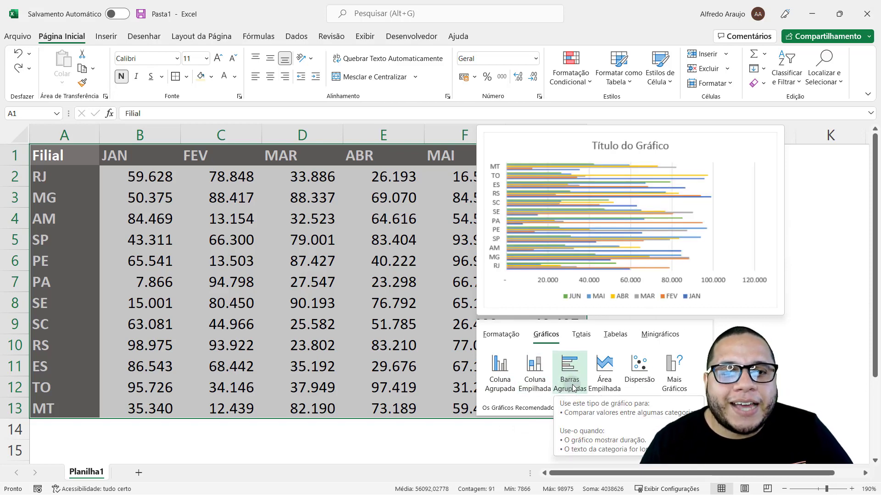
pyautogui.click(527, 384)
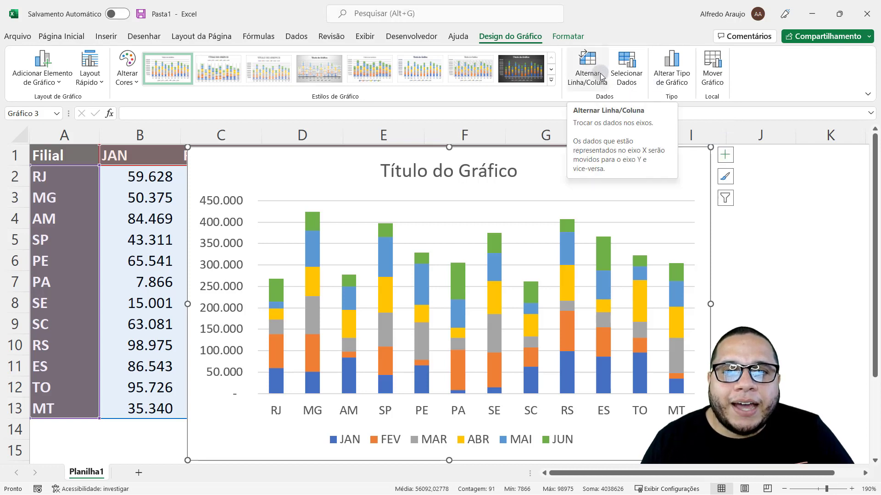
# Step: Switch the stacked column chart's rows and columns to put the months on the horizontal axis, and delete the chart
pyautogui.click(598, 88)
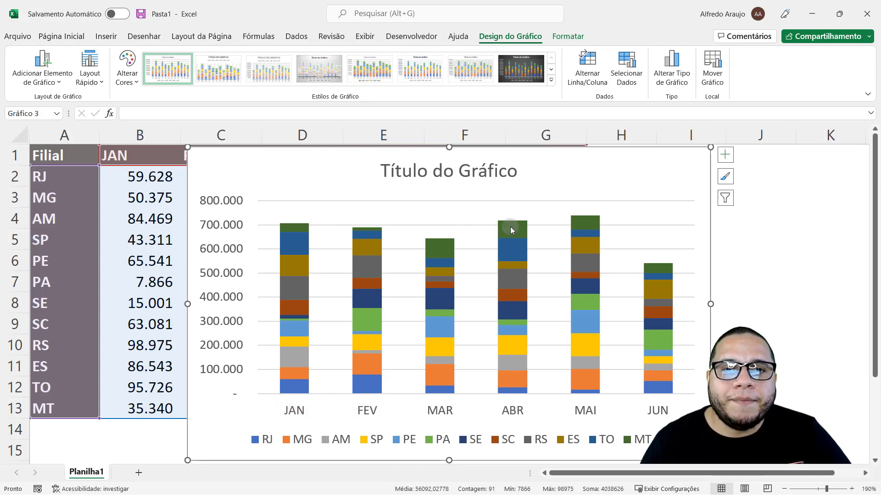
pyautogui.moveTo(644, 329)
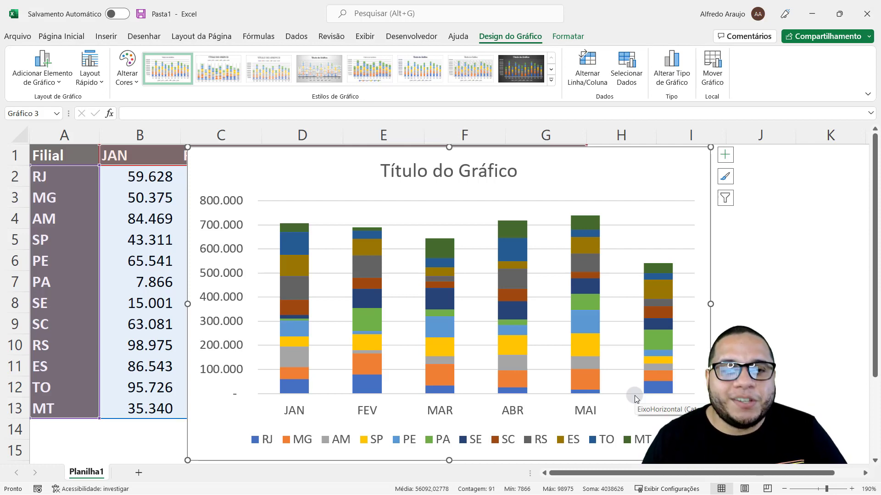
pyautogui.press('Delete')
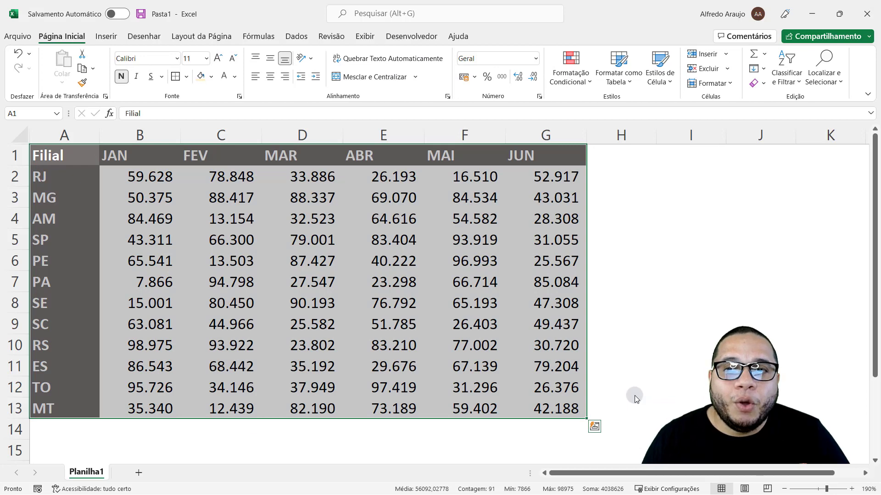
# Step: Insert a line chart of A1:G13 from the full Quick Analysis chart list and switch its rows and columns to plot by month
pyautogui.click(594, 426)
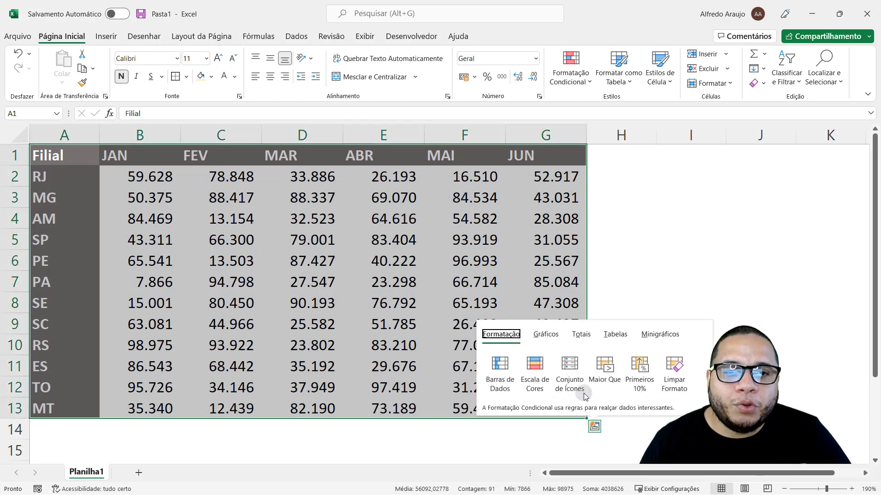
pyautogui.click(546, 334)
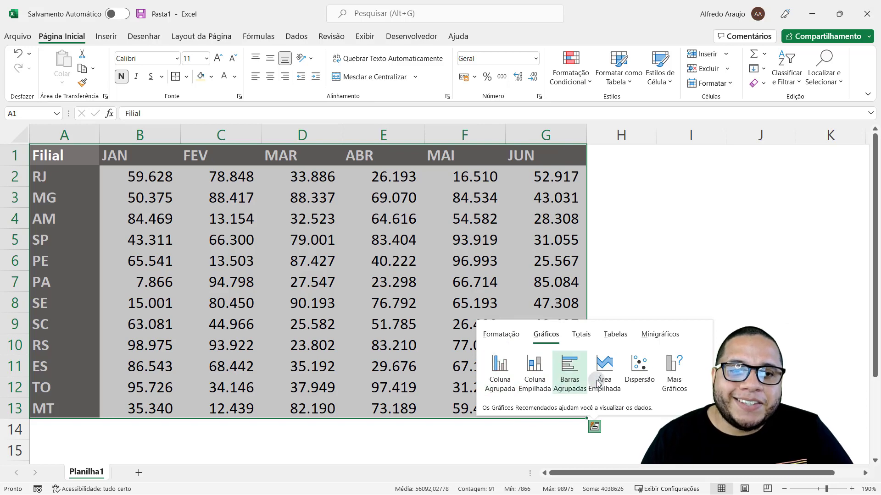
pyautogui.click(674, 371)
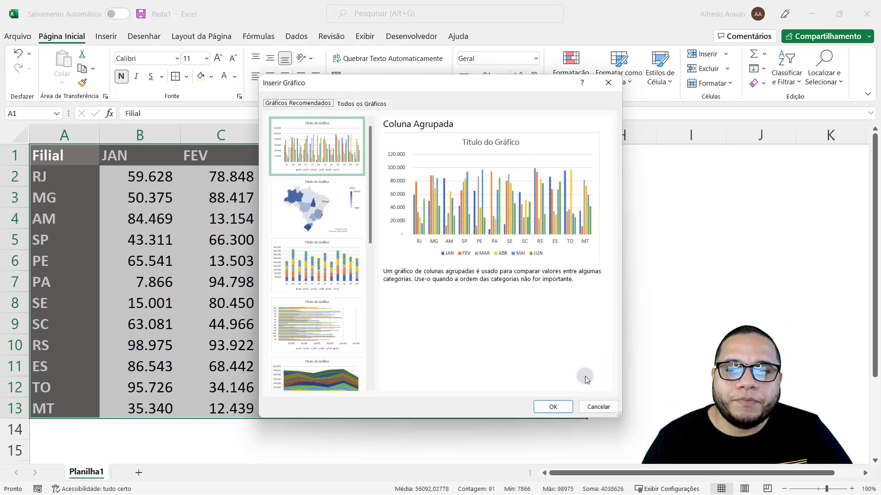
pyautogui.click(360, 105)
pyautogui.click(325, 173)
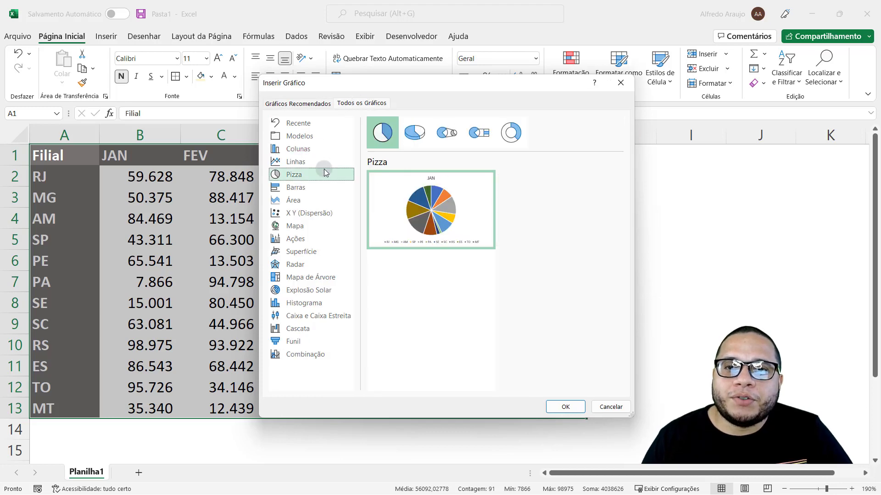
pyautogui.click(321, 162)
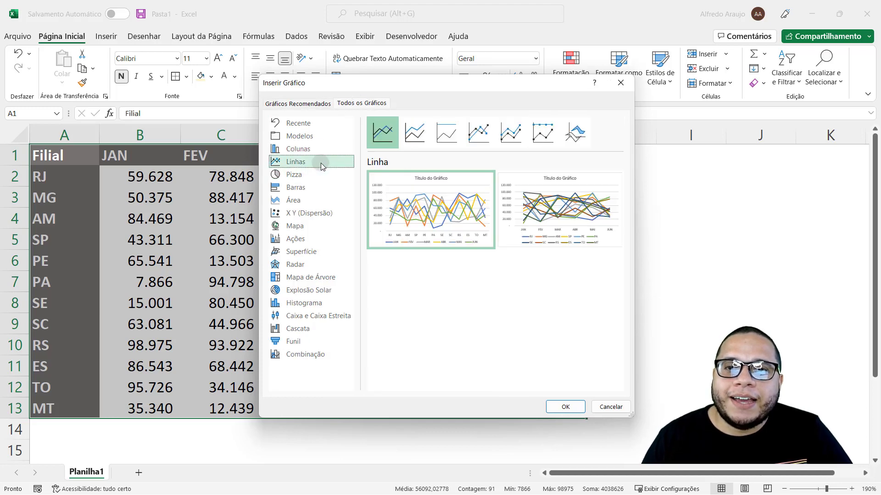
pyautogui.click(564, 407)
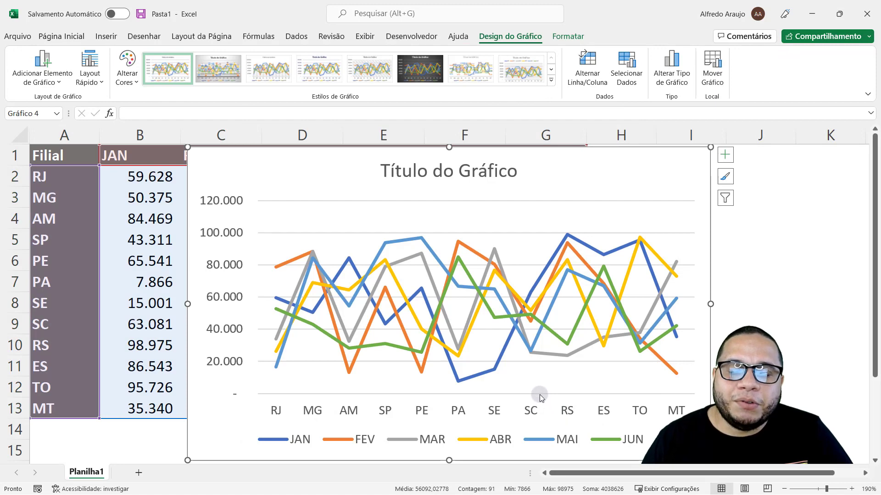
pyautogui.click(581, 81)
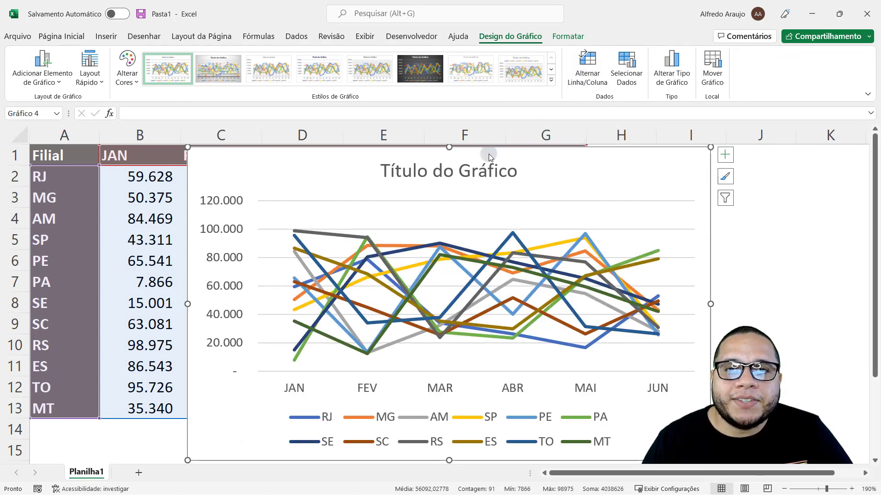
# Step: Place the line chart beside the table from column H and resize it to span about rows 1 to 13
pyautogui.moveTo(488, 154); pyautogui.dragTo(629, 141)
pyautogui.hotkey('ctrl', 'z')
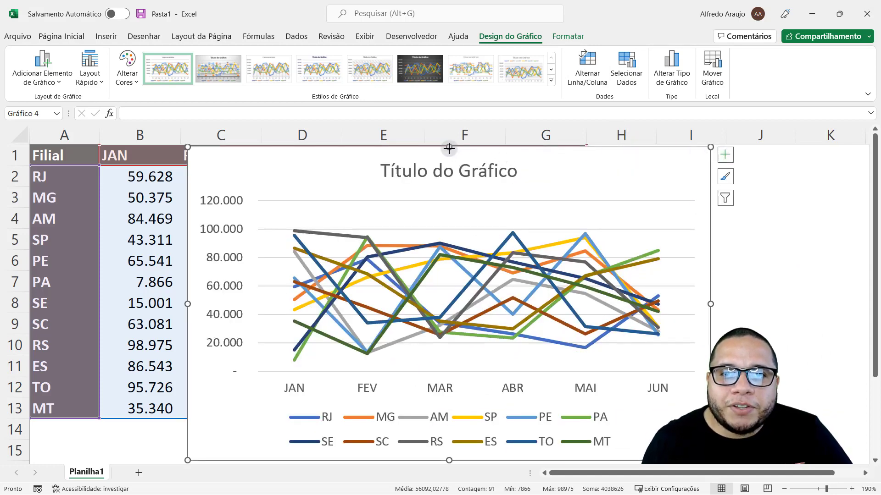
pyautogui.moveTo(449, 148); pyautogui.dragTo(704, 230)
pyautogui.press('Delete')
pyautogui.keyDown('ctrl'); pyautogui.scroll(-2, 303, 298); pyautogui.keyUp('ctrl')
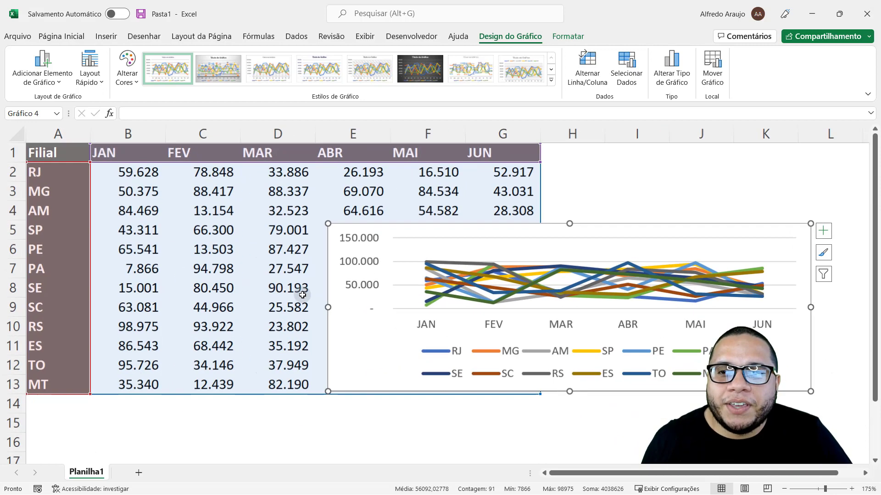
pyautogui.moveTo(374, 220); pyautogui.dragTo(574, 212)
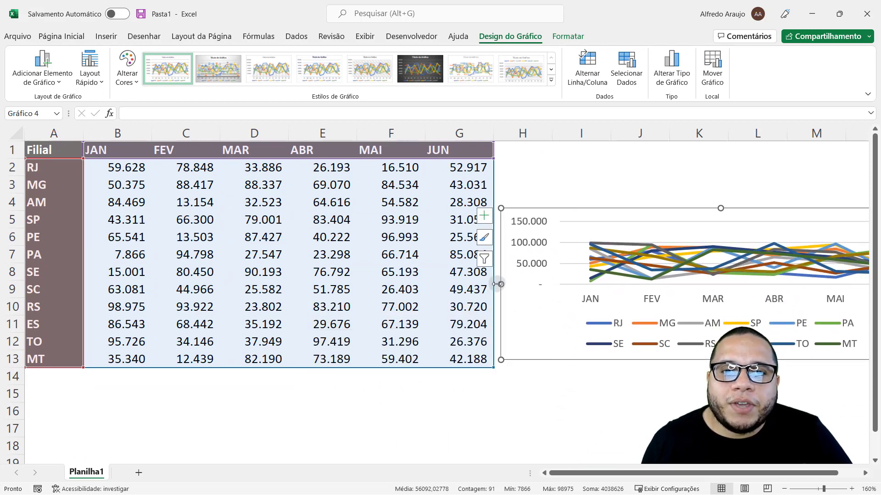
pyautogui.moveTo(498, 285); pyautogui.dragTo(511, 253)
pyautogui.moveTo(652, 299); pyautogui.dragTo(651, 374)
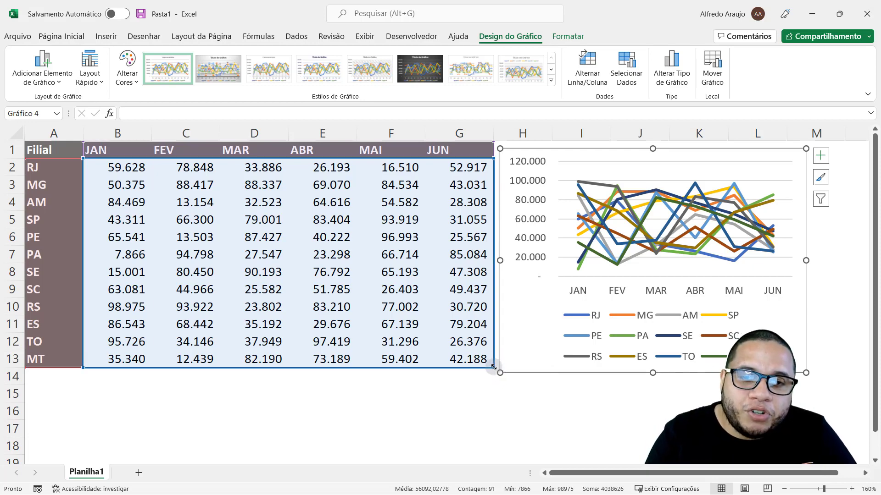
# Step: Shrink and shift the line chart's source range down the table to plot only the SE and SC branches in rows 8–9
pyautogui.moveTo(493, 366); pyautogui.dragTo(485, 211)
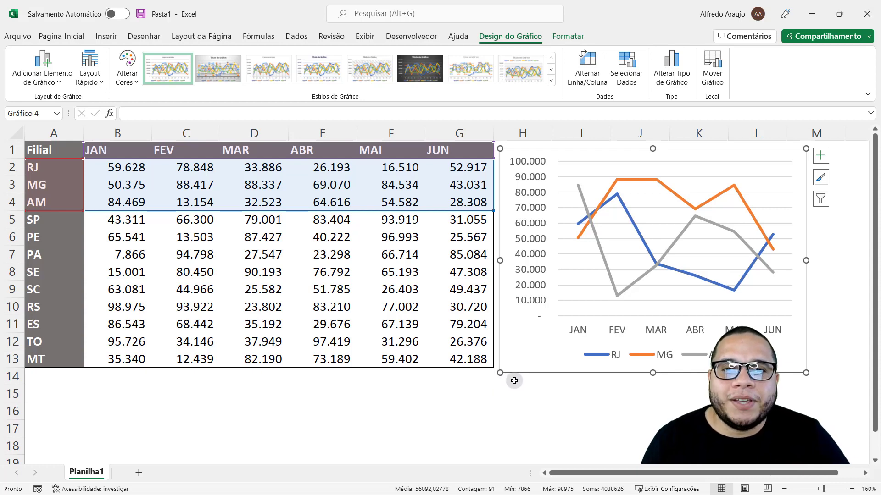
pyautogui.moveTo(452, 211); pyautogui.dragTo(454, 303)
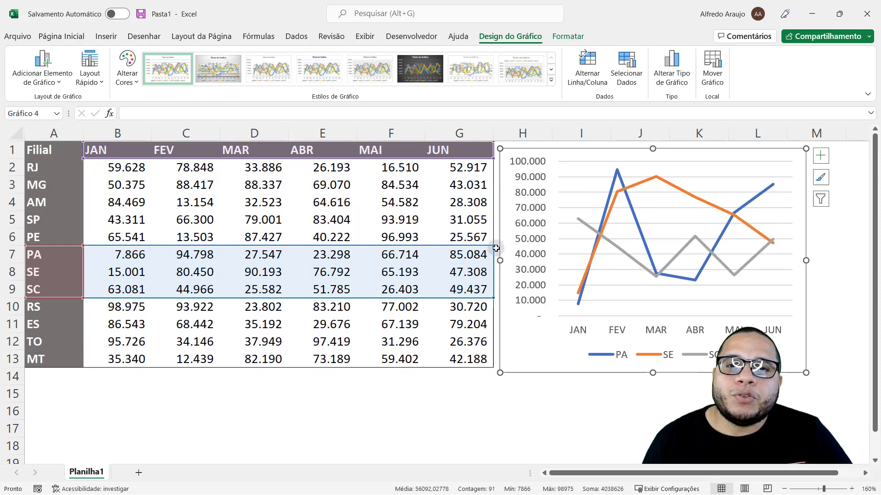
pyautogui.moveTo(493, 246); pyautogui.dragTo(490, 270)
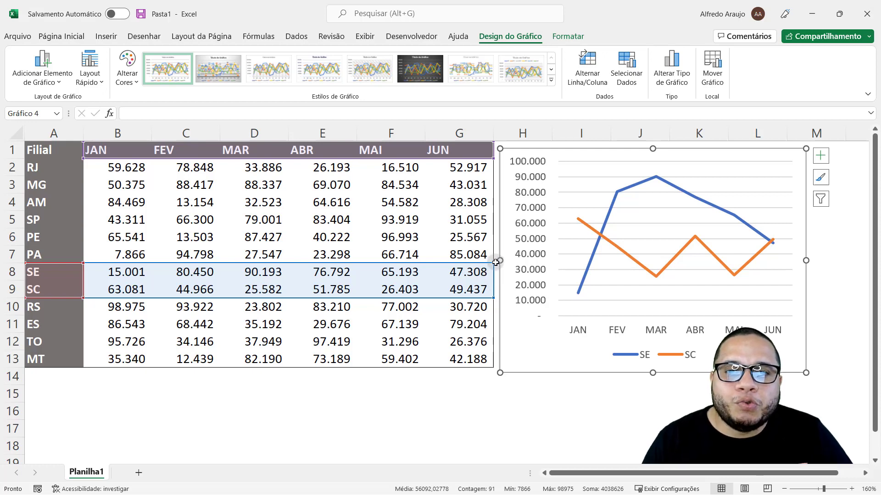
# Step: Extend the line chart's source range up to cover the branches from SP to SC in rows 5–9, and delete the chart
pyautogui.moveTo(494, 263); pyautogui.dragTo(493, 211)
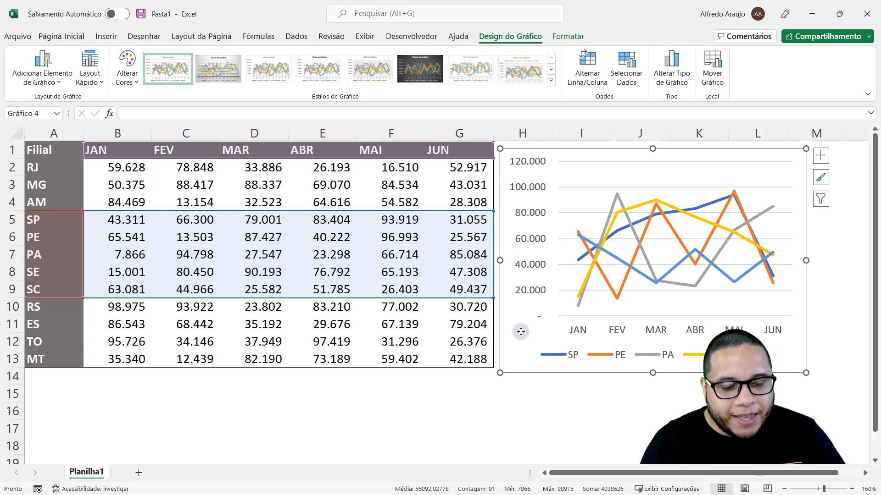
pyautogui.press('Delete')
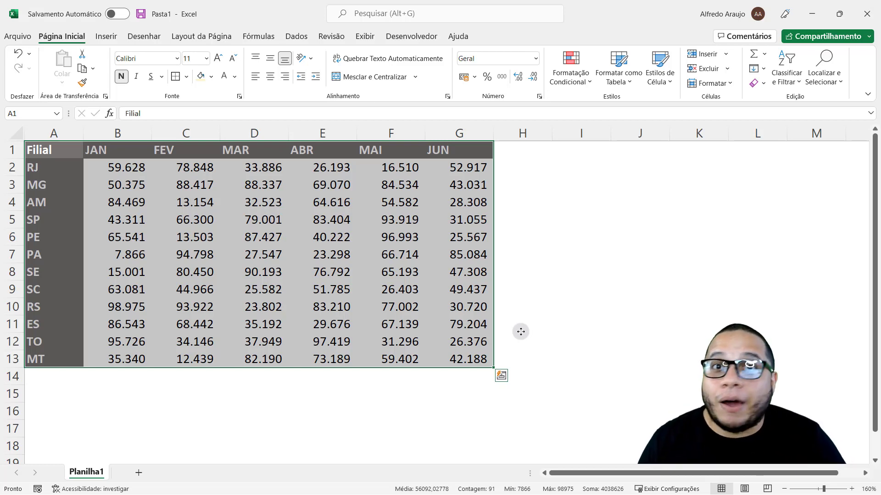
# Step: Add line sparklines for the monthly values in B2:G13 to column H with Quick Analysis
pyautogui.moveTo(127, 168); pyautogui.dragTo(469, 361)
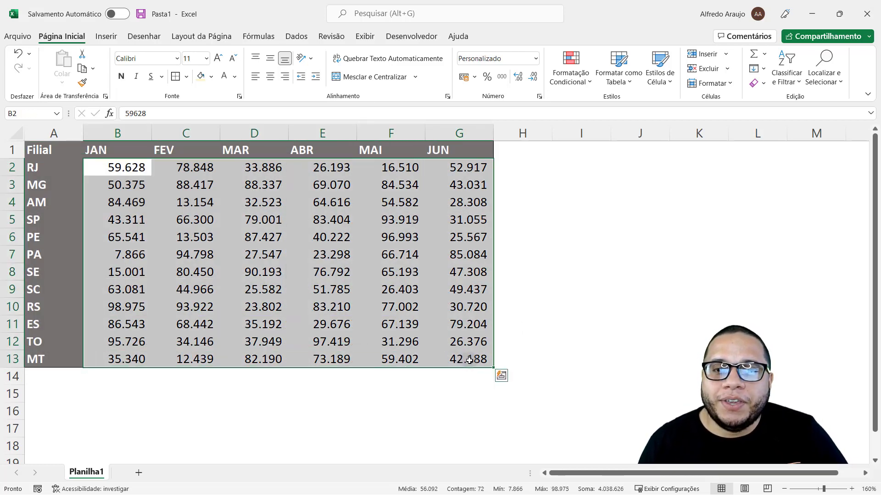
pyautogui.click(500, 376)
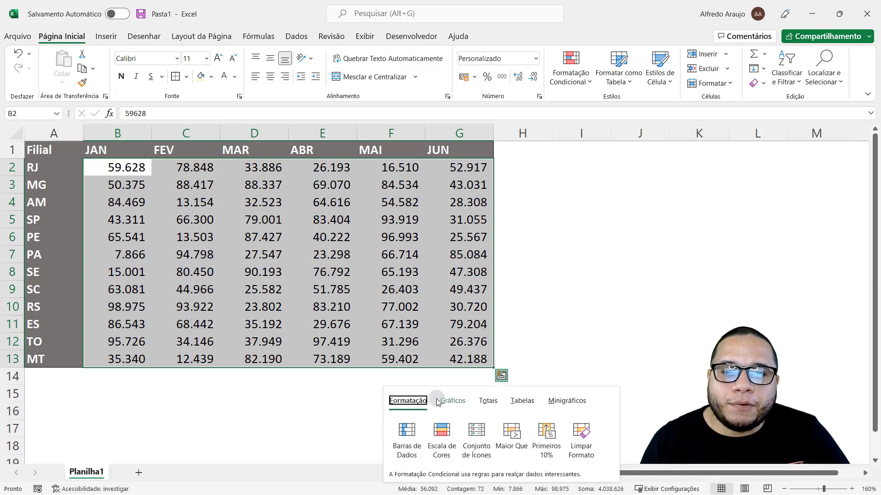
pyautogui.click(560, 404)
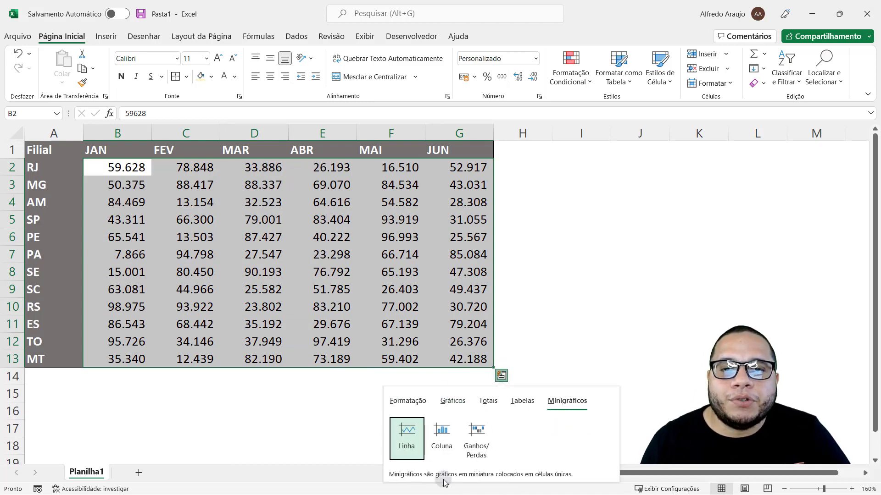
pyautogui.click(406, 435)
pyautogui.click(587, 291)
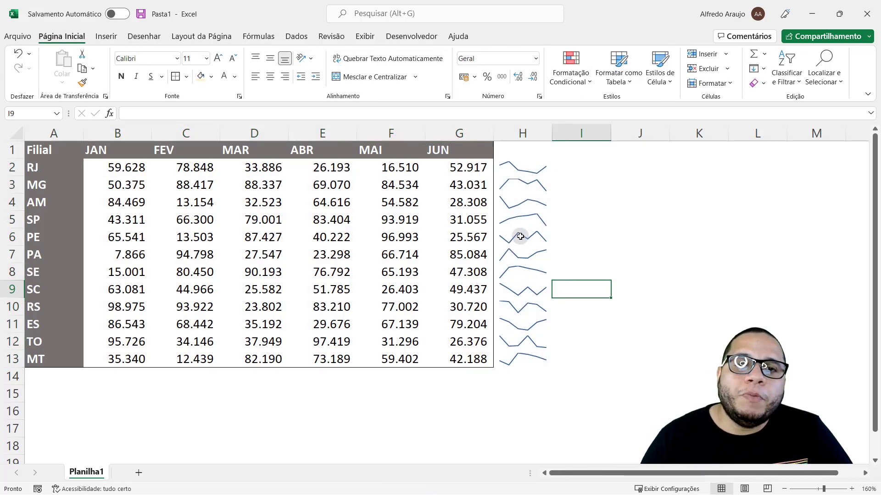
# Step: Compare RJ's monthly values in row 2 with its line sparkline in column H
pyautogui.moveTo(128, 167); pyautogui.dragTo(460, 369)
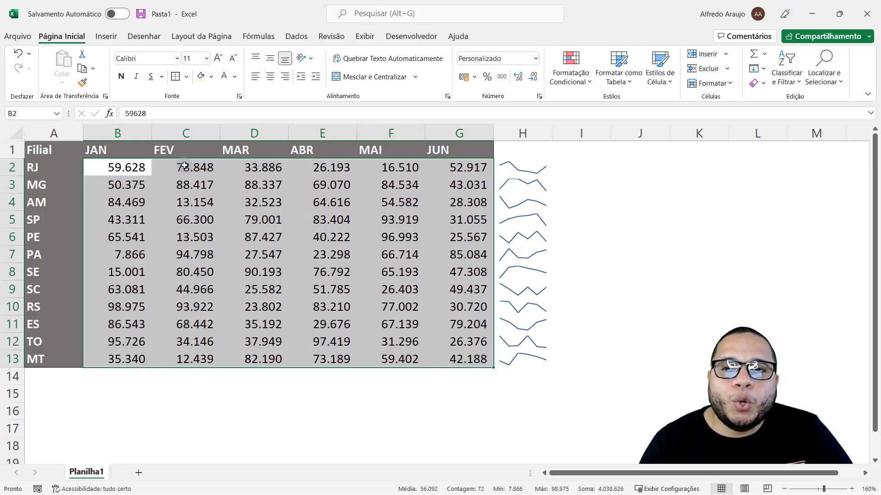
pyautogui.moveTo(97, 167); pyautogui.dragTo(59, 166)
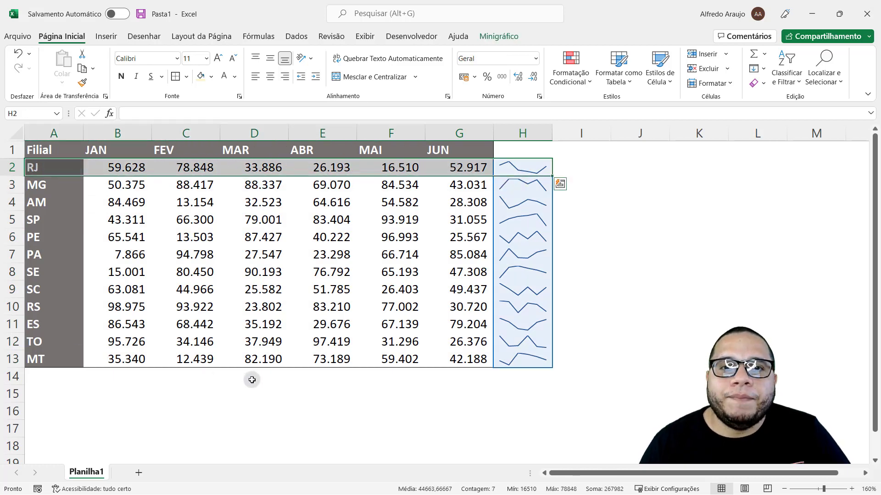
pyautogui.click(98, 168)
pyautogui.click(167, 176)
pyautogui.click(105, 176)
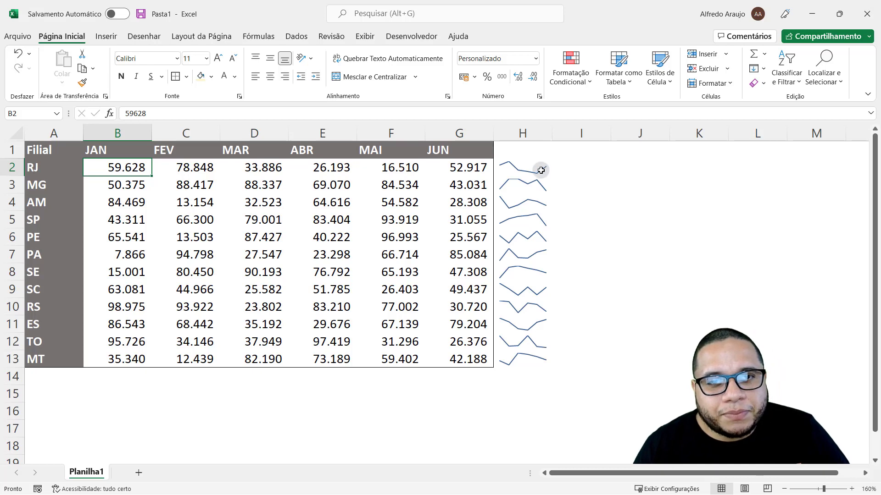
# Step: Replace the line sparklines in column H with column sparklines for B2:G13 using Quick Analysis
pyautogui.moveTo(540, 170); pyautogui.dragTo(464, 361)
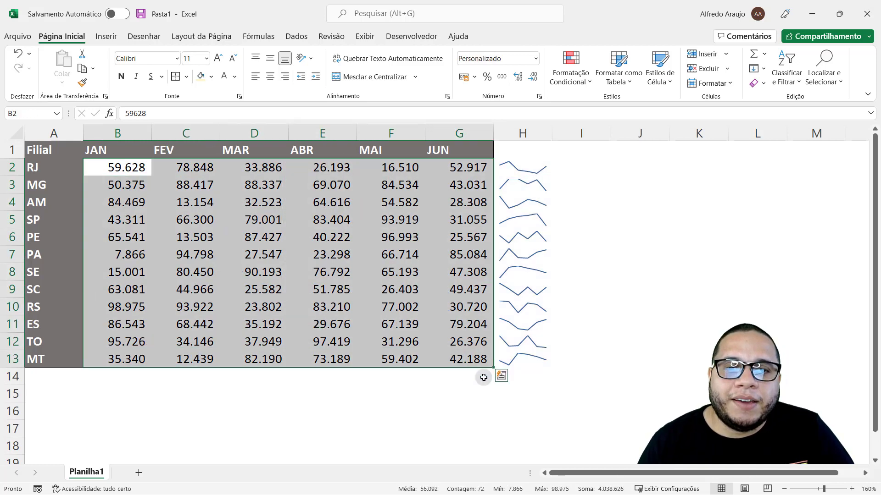
pyautogui.click(502, 377)
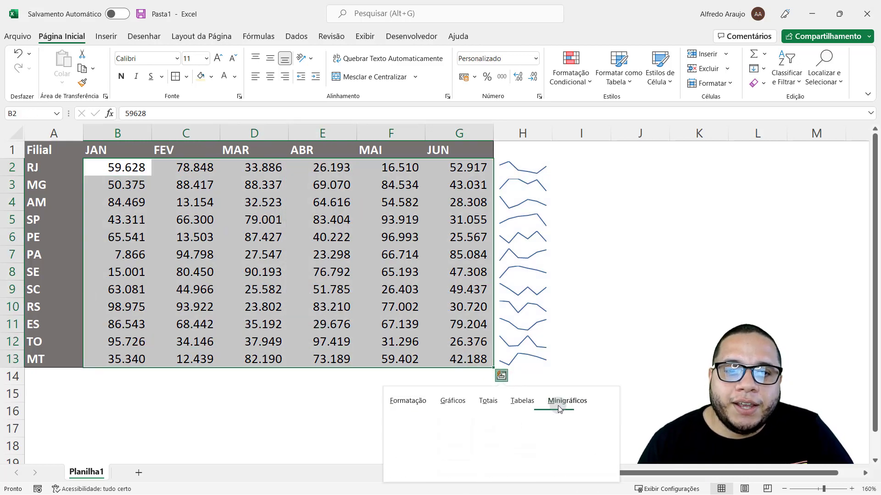
pyautogui.click(558, 405)
pyautogui.click(443, 442)
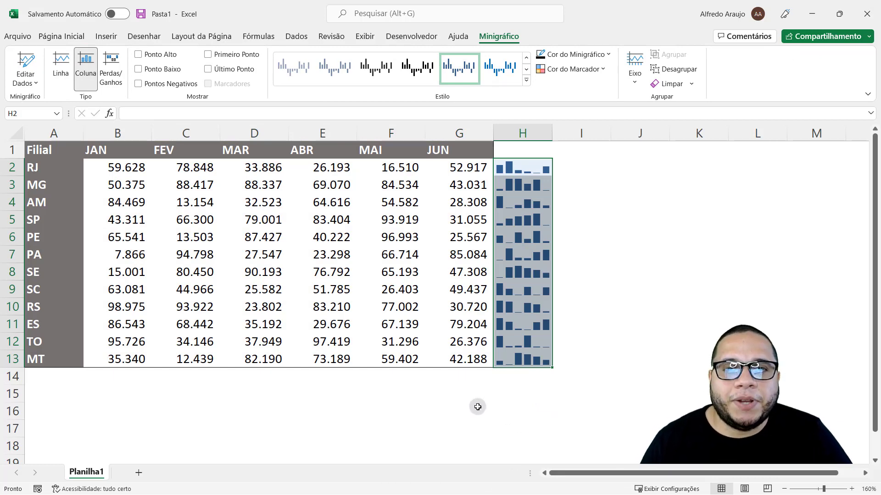
pyautogui.click(454, 340)
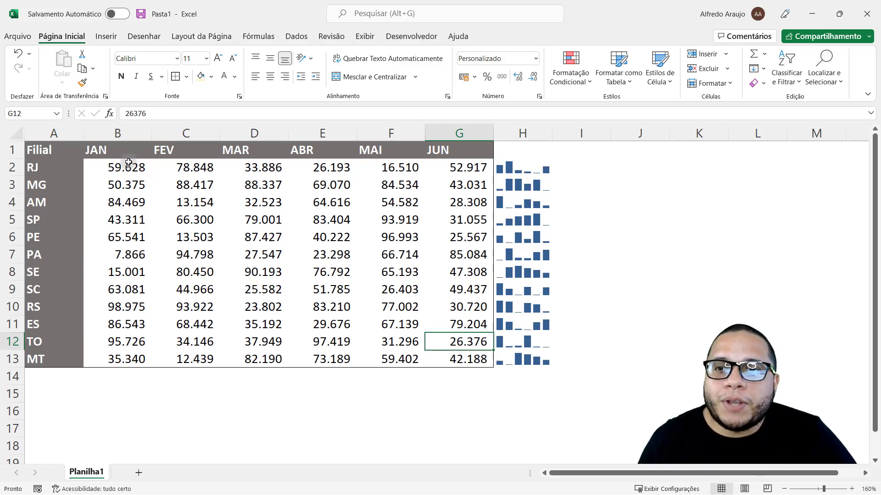
# Step: Add a sum for each month of B2:G13 in row 14 using the Quick Analysis totals
pyautogui.moveTo(124, 165); pyautogui.dragTo(489, 360)
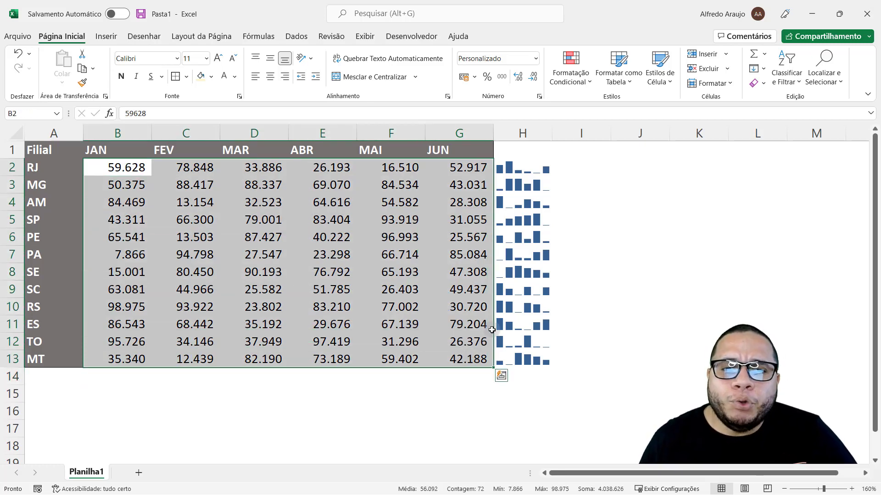
pyautogui.click(502, 376)
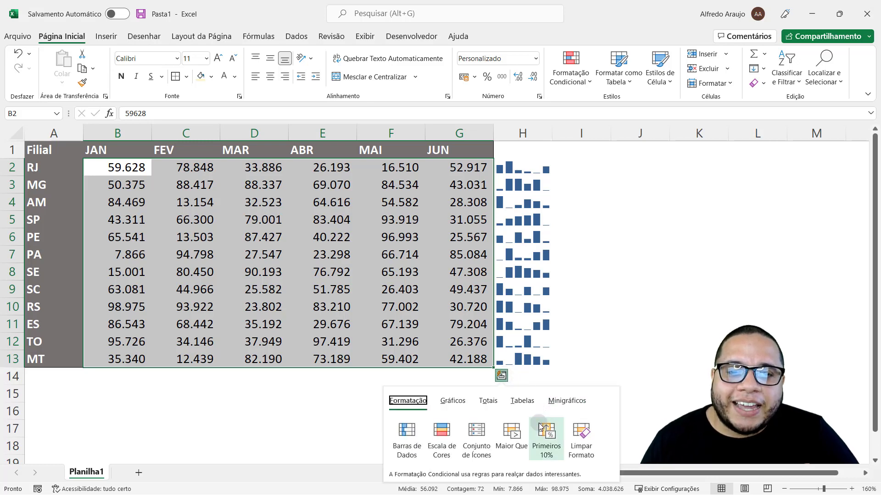
pyautogui.click(489, 402)
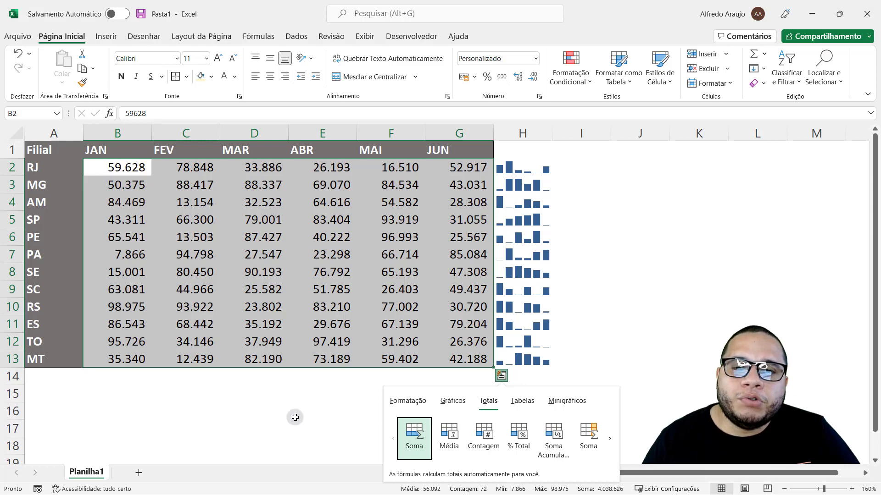
pyautogui.click(412, 443)
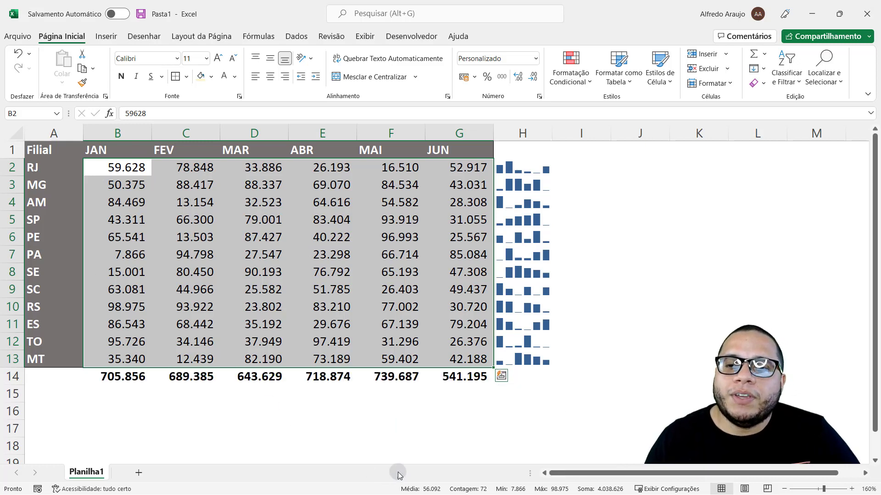
# Step: Examine the sum formula under JAN in B14 and leave the cell without editing it
pyautogui.click(118, 378)
pyautogui.doubleClick(130, 377)
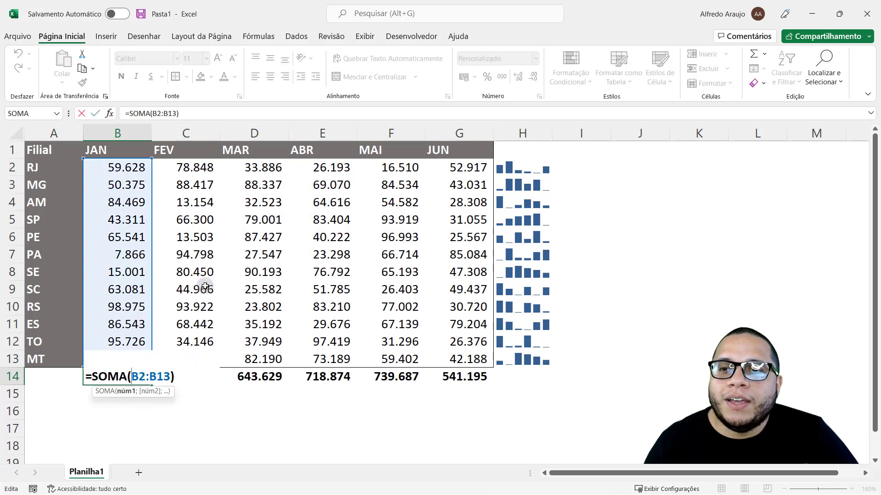
pyautogui.doubleClick(98, 377)
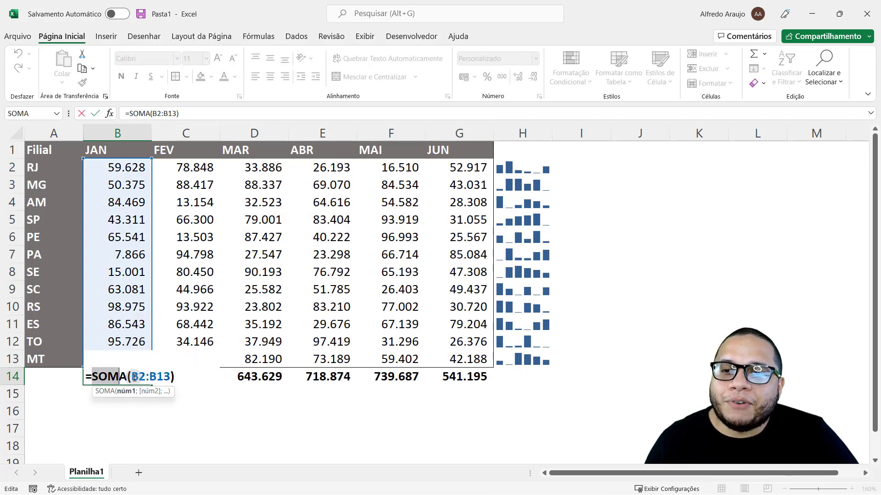
pyautogui.press('Escape')
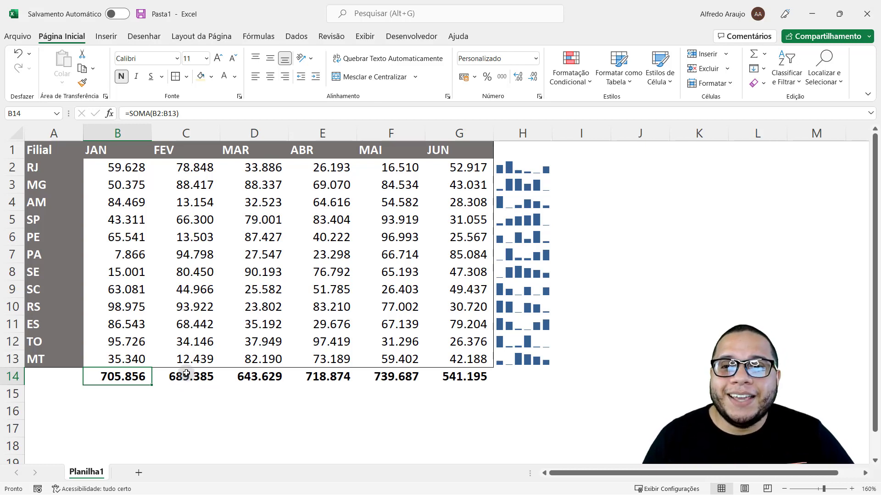
# Step: Replace the monthly sums in row 14 with averages of B2:G13 using Quick Analysis, and select the MAI average in F14
pyautogui.moveTo(127, 169); pyautogui.dragTo(464, 356)
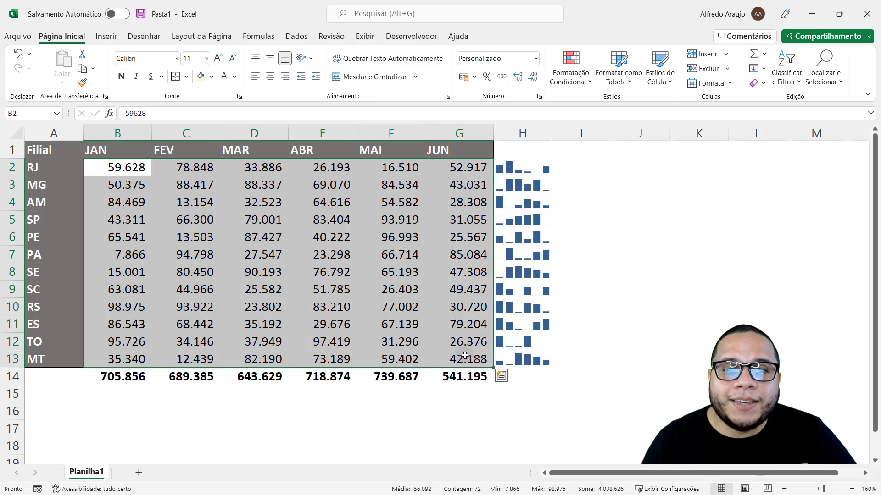
pyautogui.click(501, 376)
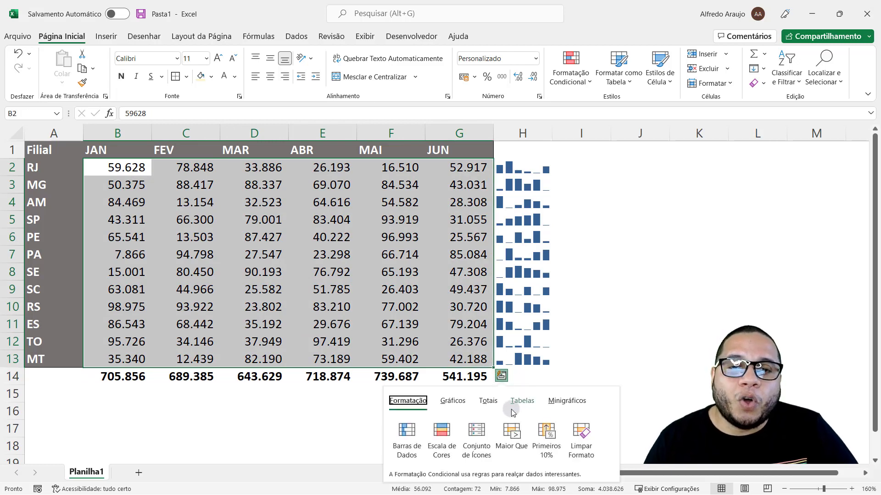
pyautogui.click(488, 402)
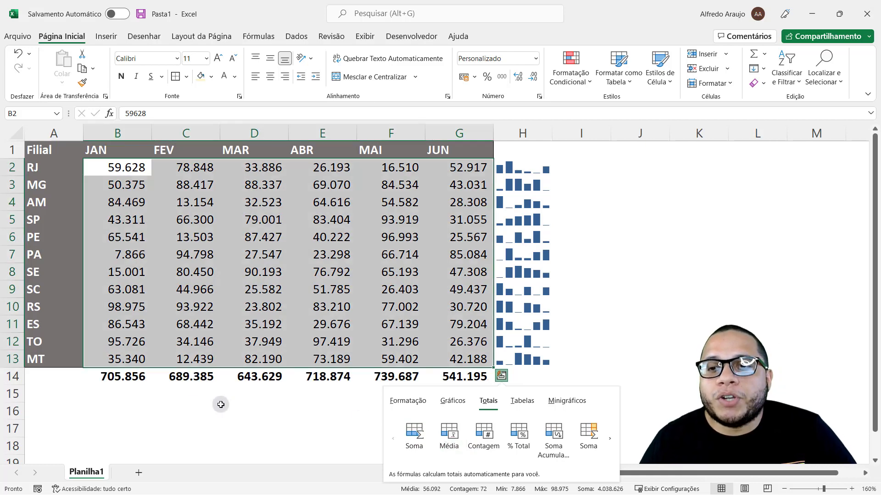
pyautogui.click(451, 452)
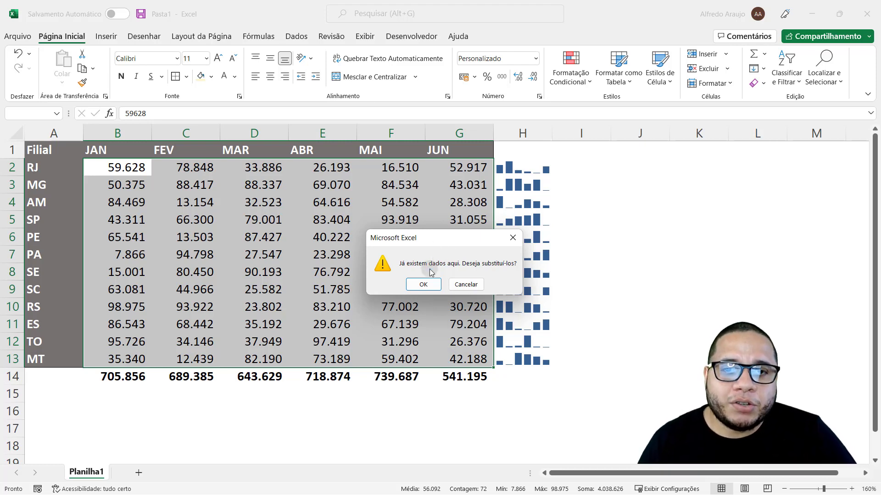
pyautogui.click(424, 284)
pyautogui.click(411, 371)
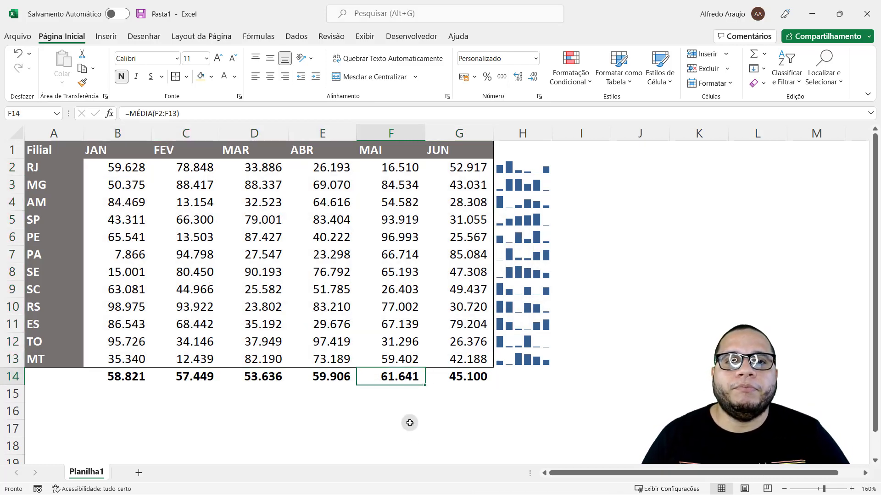